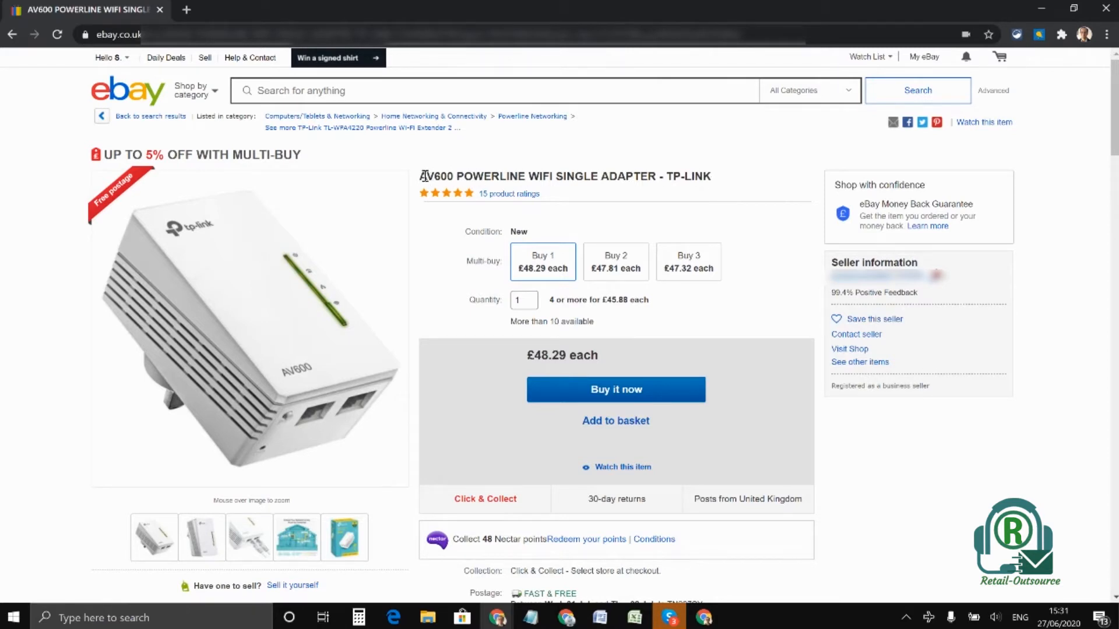
Copy the listing title "AV600 POWERLINE WIFI SINGLE ADAPTER - TP-LINK" from the eBay page into the Notepad document
drag(422, 176, 722, 184)
key(ctrl+c)
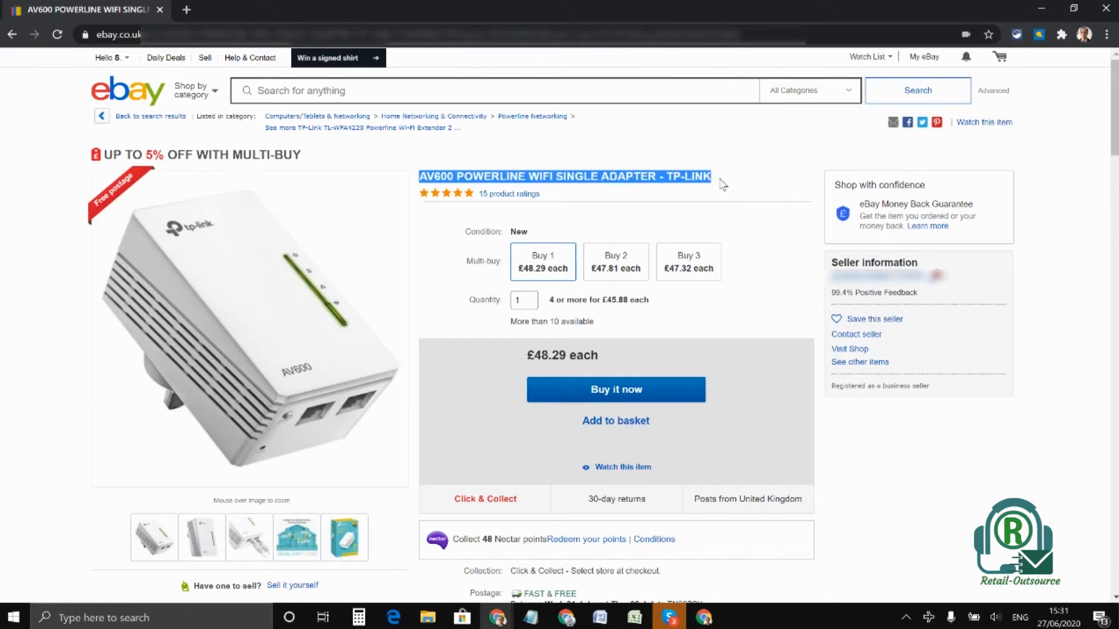
right_click(625, 181)
click(654, 189)
click(532, 618)
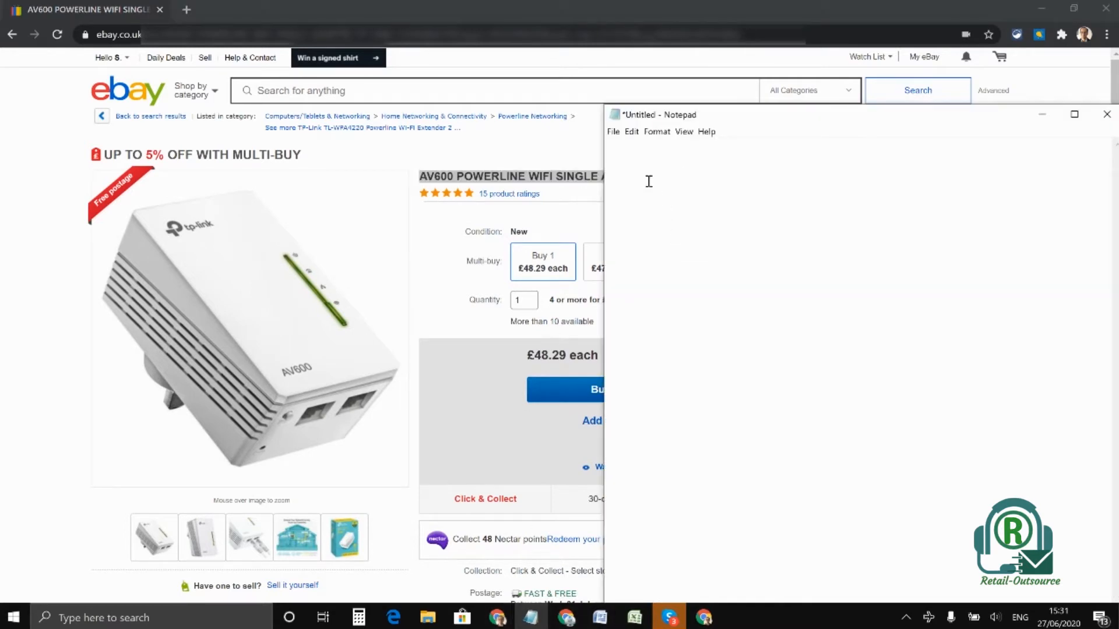
key(ctrl+v)
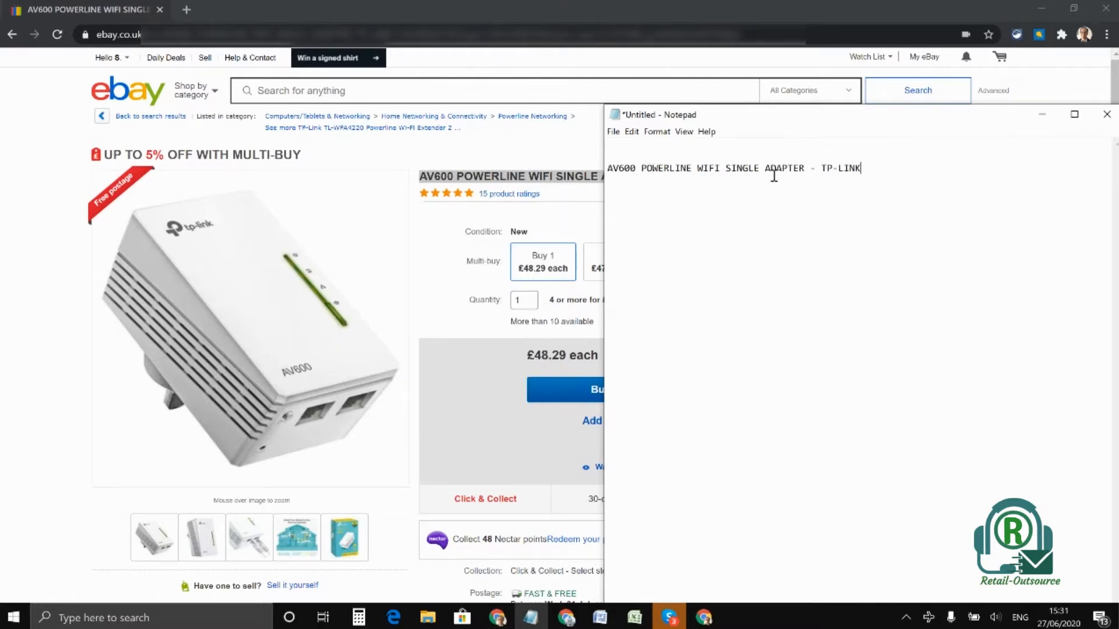
Switch back to the browser, launch SeoStack Keyword Tool and enter "powerline adaptor" as the seed keyword
click(569, 70)
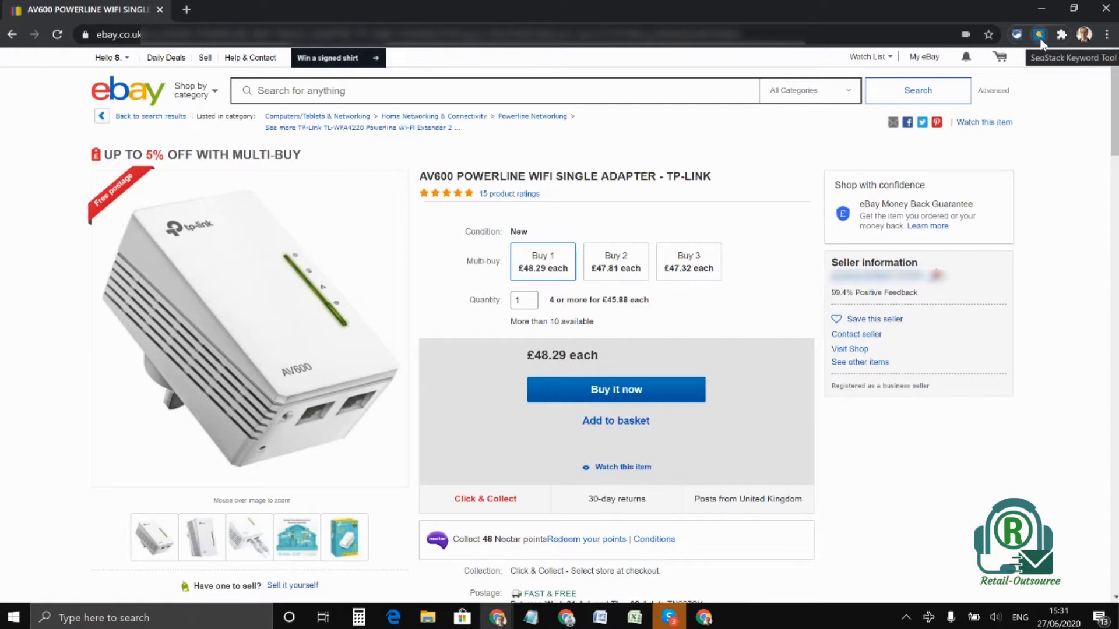
click(1039, 37)
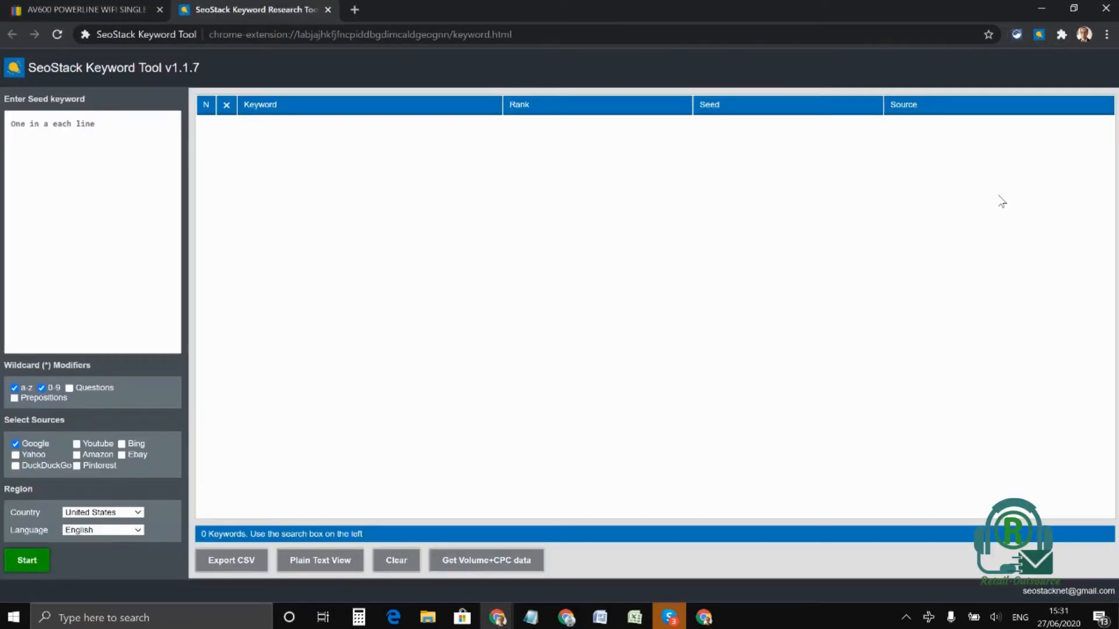
click(97, 130)
text(powerline)
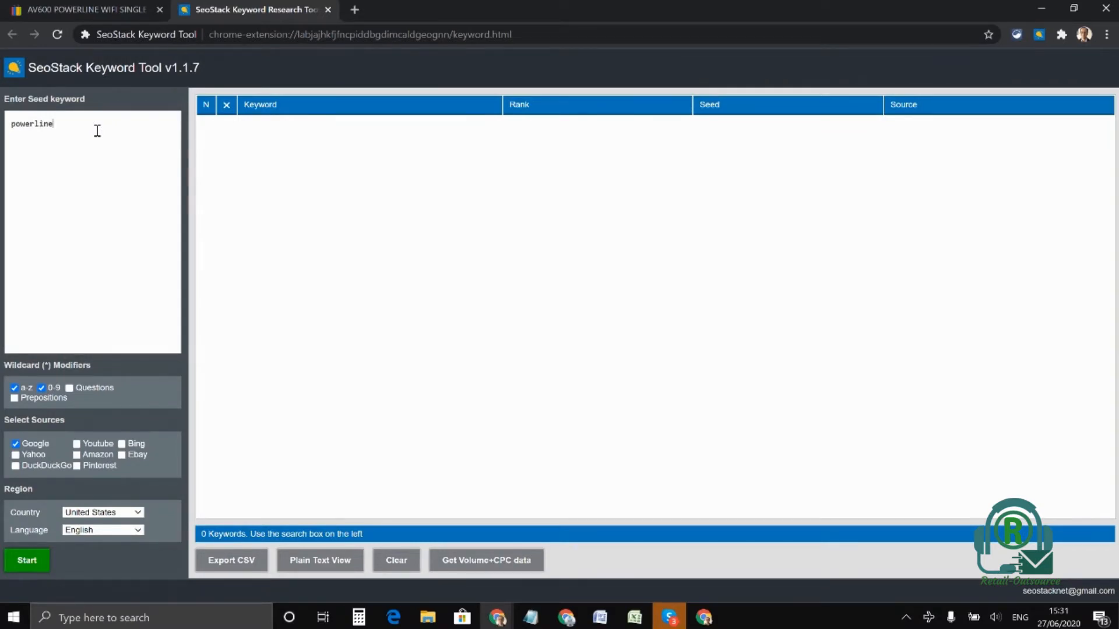
text( adaptor)
Run the keyword search with the 0-9 modifier off, Ebay added to the sources and United States as country
click(41, 388)
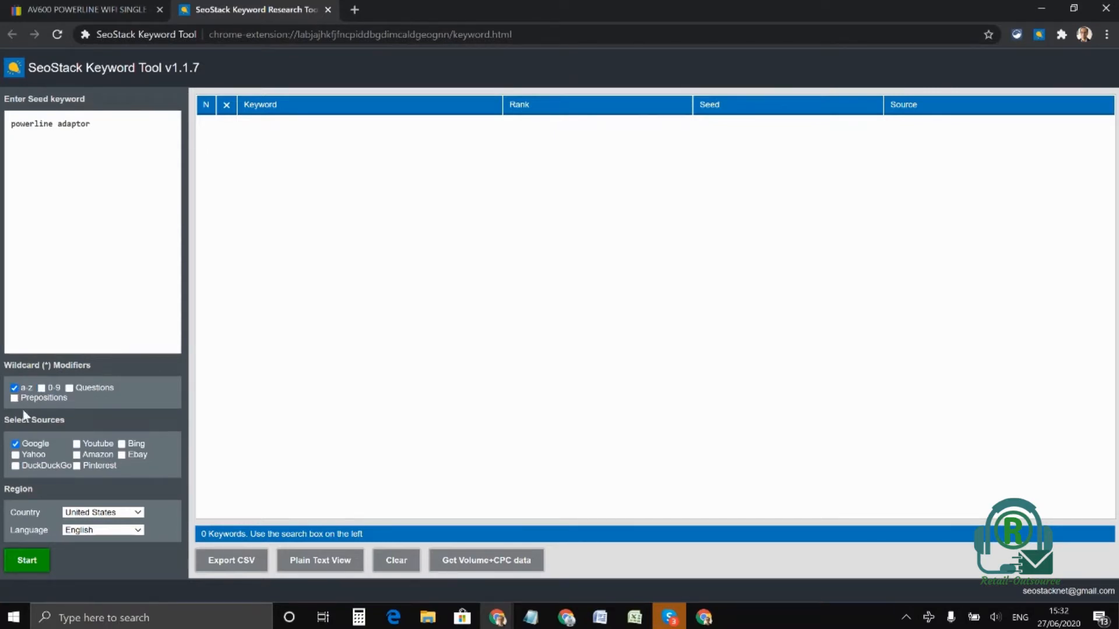
click(119, 513)
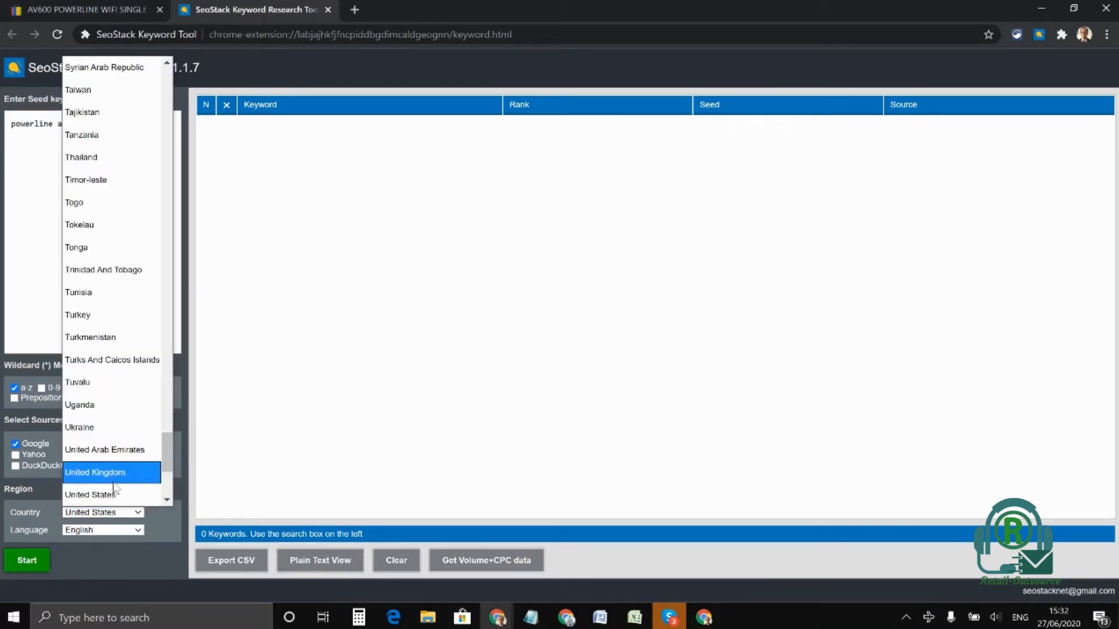
click(109, 495)
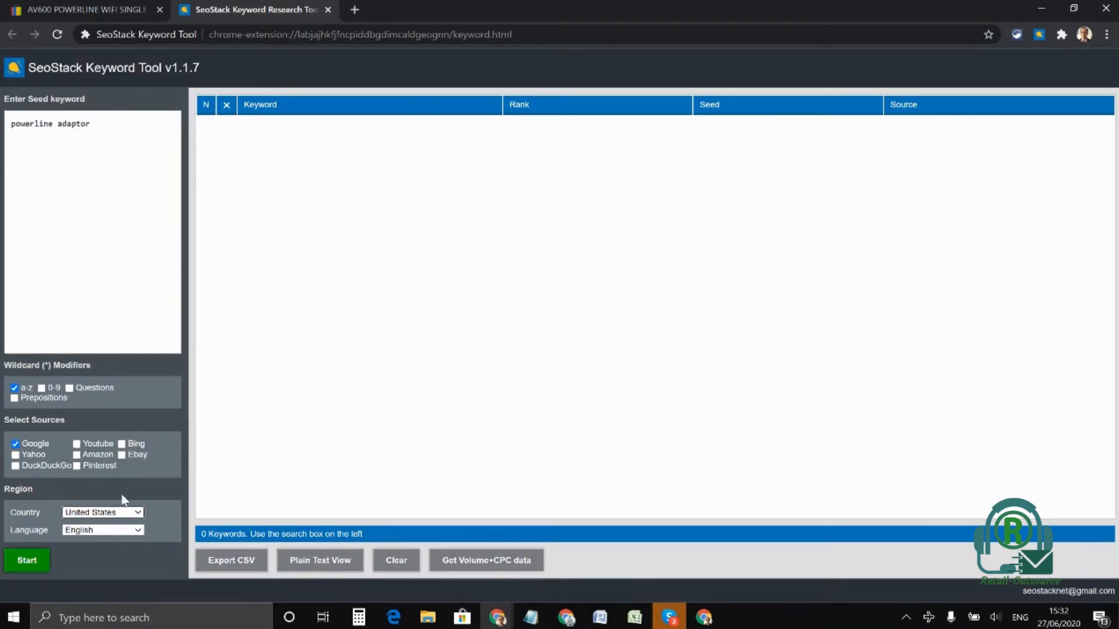
click(121, 455)
click(26, 561)
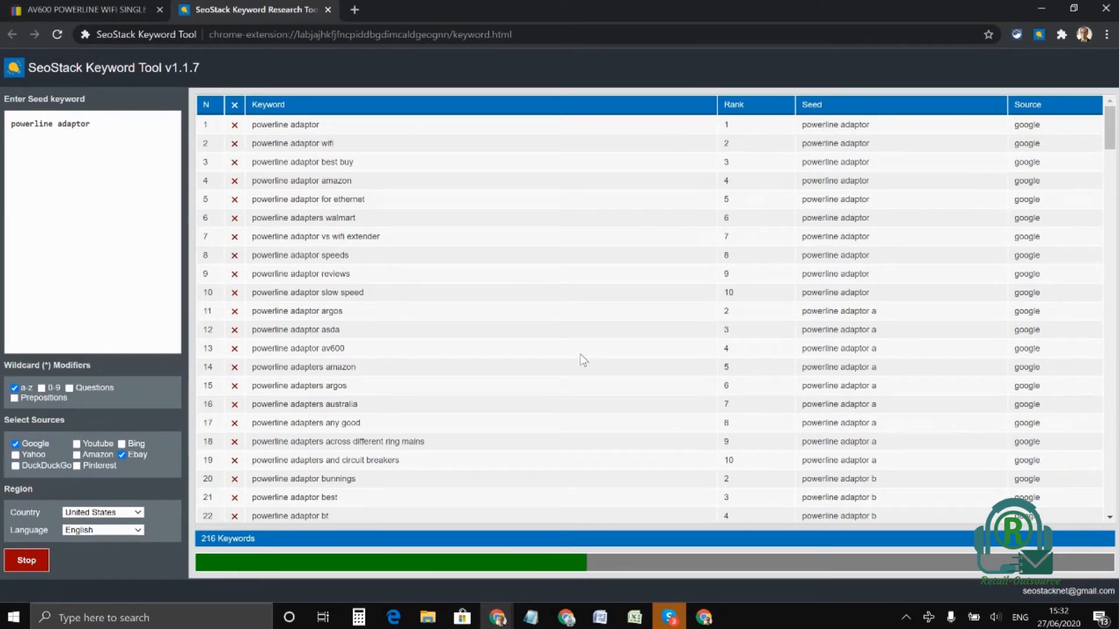
Switch to Notepad and note "Powerline adapter" as the first keyword below the listing title
mouse_move(537, 624)
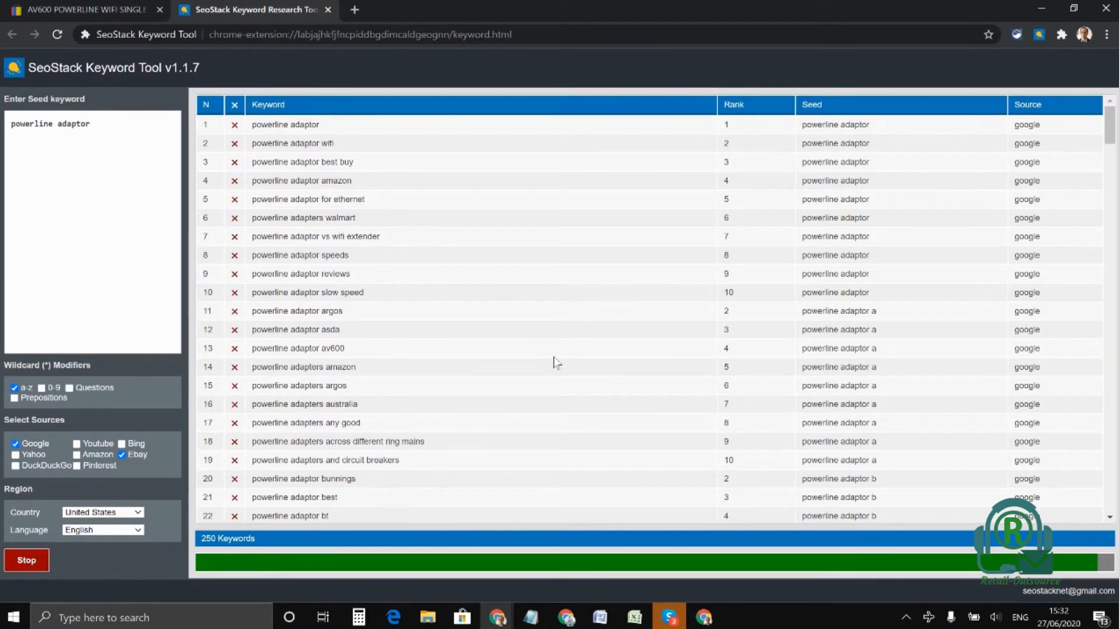
click(530, 618)
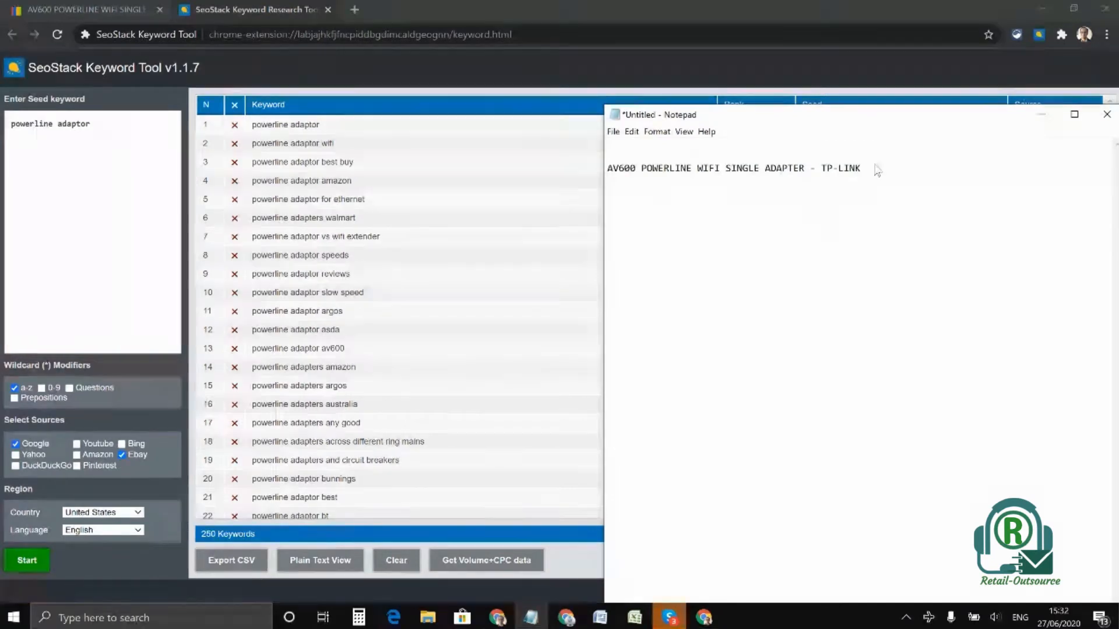
text(Po)
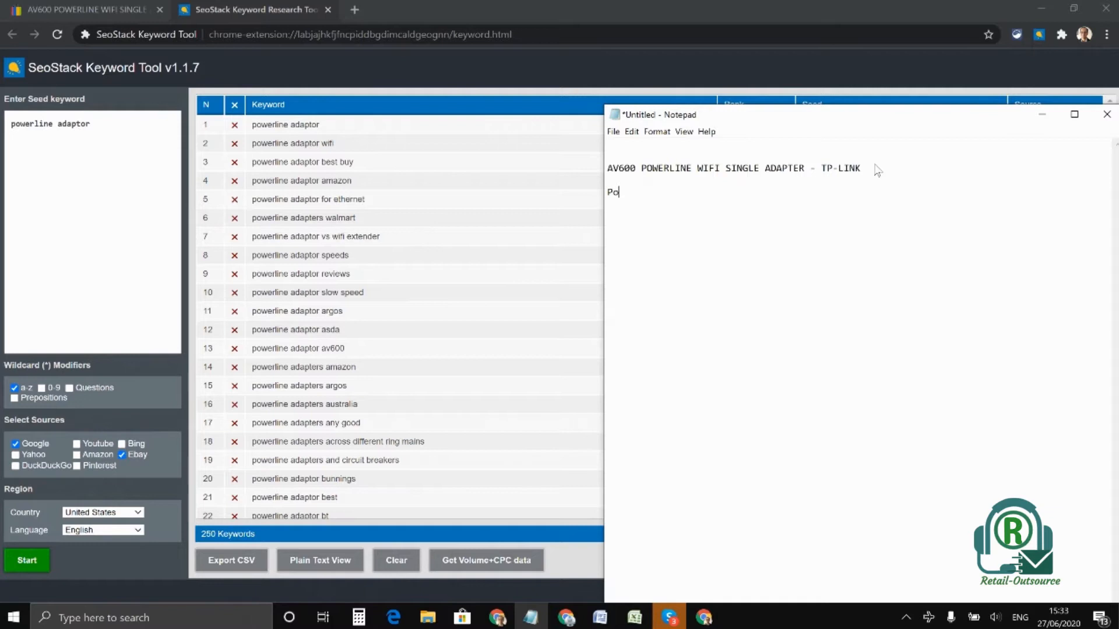
text(erline adapter)
click(620, 193)
text(w)
click(741, 194)
key(Return)
Add "Ethernet extension" from the keyword suggestions as a new line under "Powerline adapter"
scroll(343, 294, down, 3)
scroll(355, 287, down, 2)
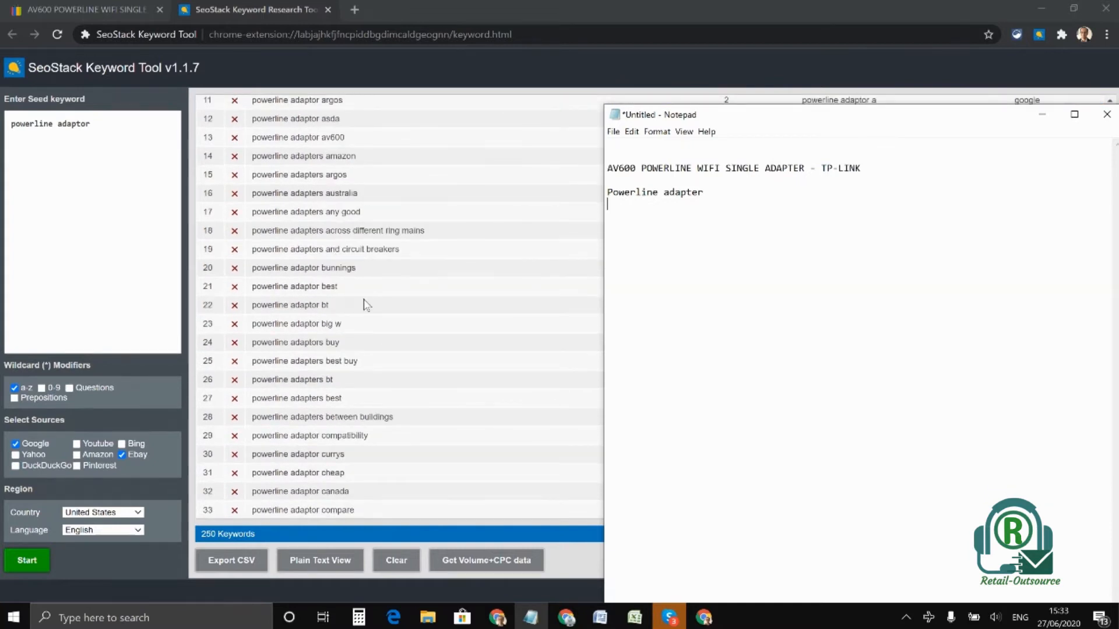
scroll(365, 300, down, 4)
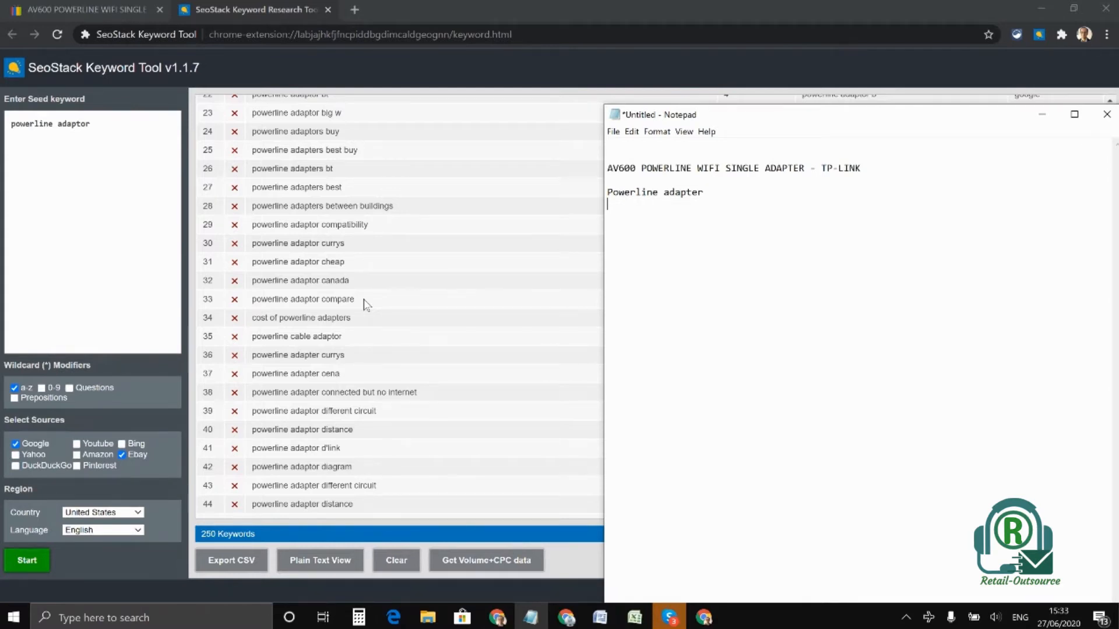
scroll(366, 303, down, 6)
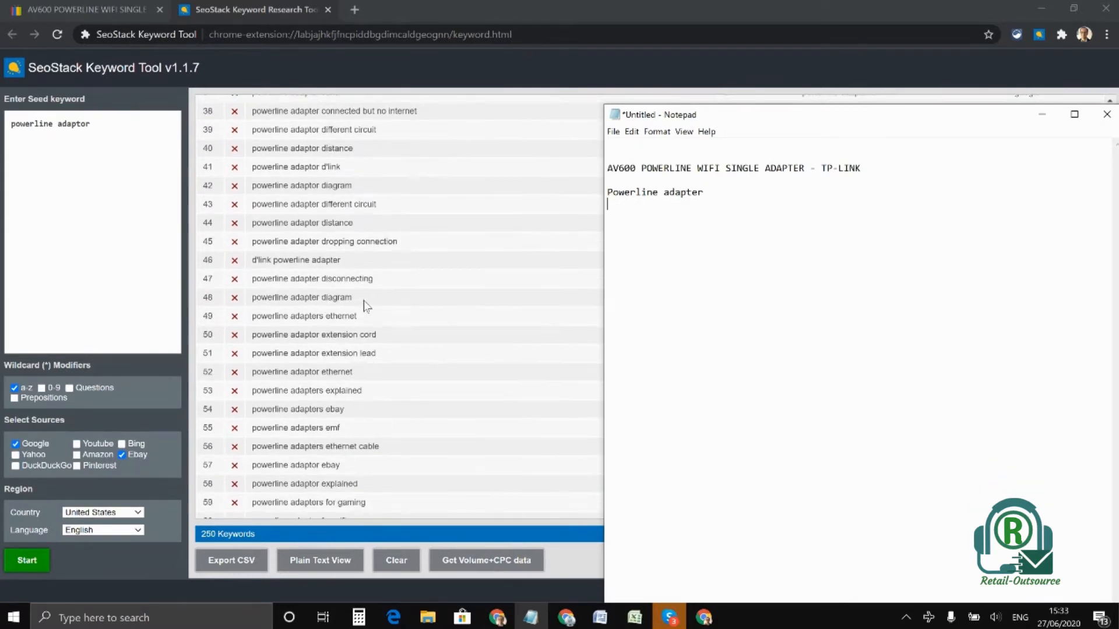
click(717, 194)
key(Return)
key(Return)
text(Ethernet extension)
Add "Wifi extender" as a new line under "Ethernet extension" in the notes
scroll(364, 353, down, 2)
scroll(356, 317, up, 5)
scroll(357, 274, up, 8)
scroll(355, 261, down, 3)
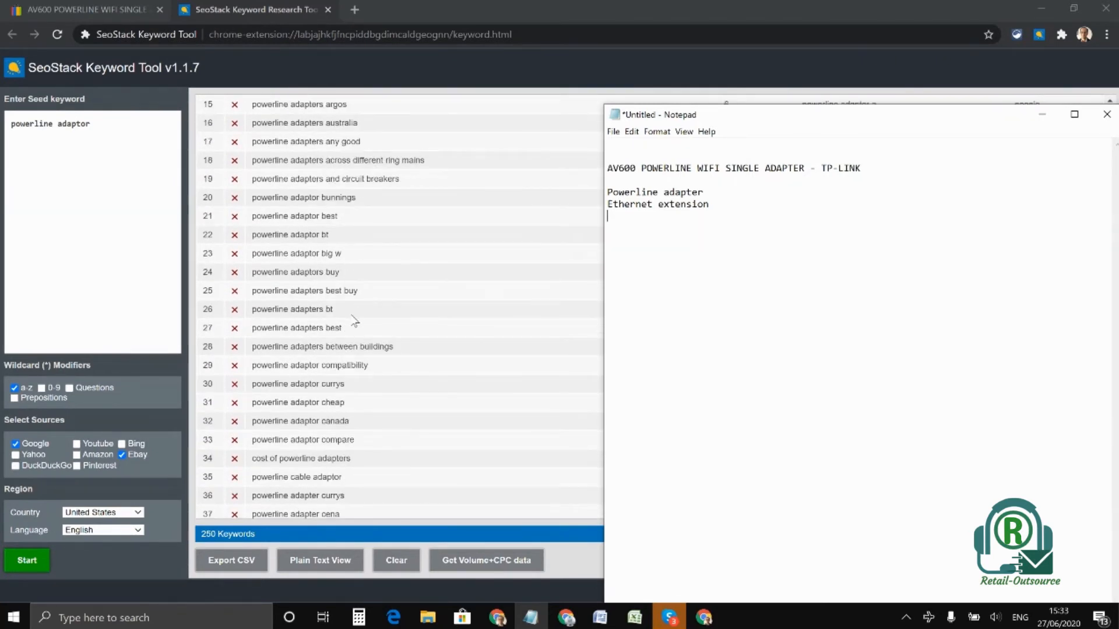
scroll(354, 320, down, 6)
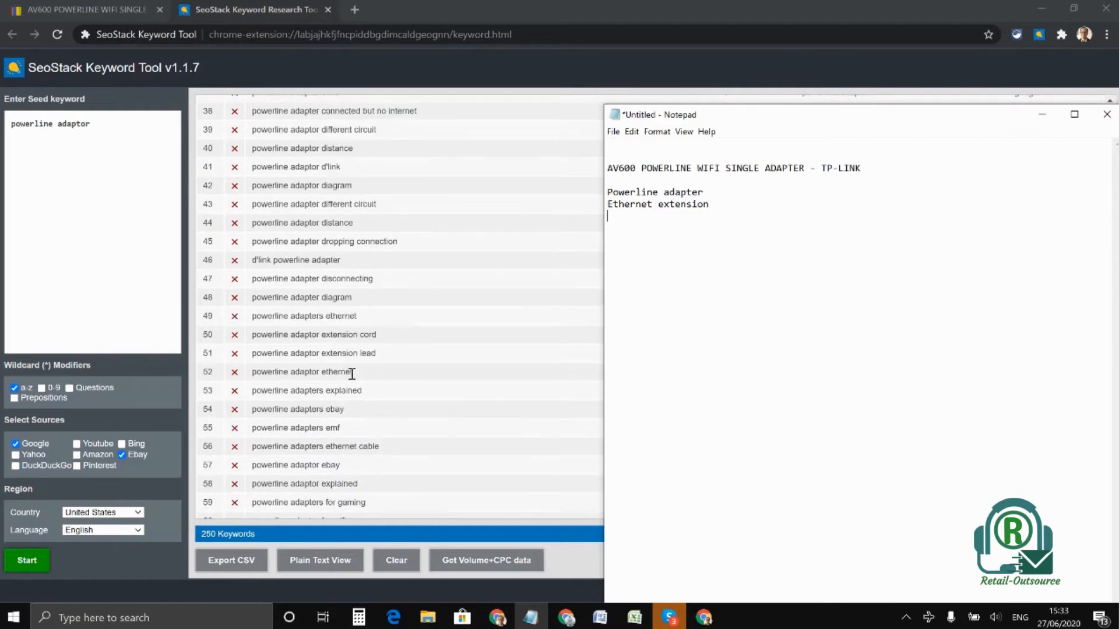
click(728, 211)
text(extender)
key(Return)
click(608, 216)
text(Wifi)
click(693, 216)
Add "wireless booster" as a new line under "Wifi extender" in the notes
key(Return)
text(wireless)
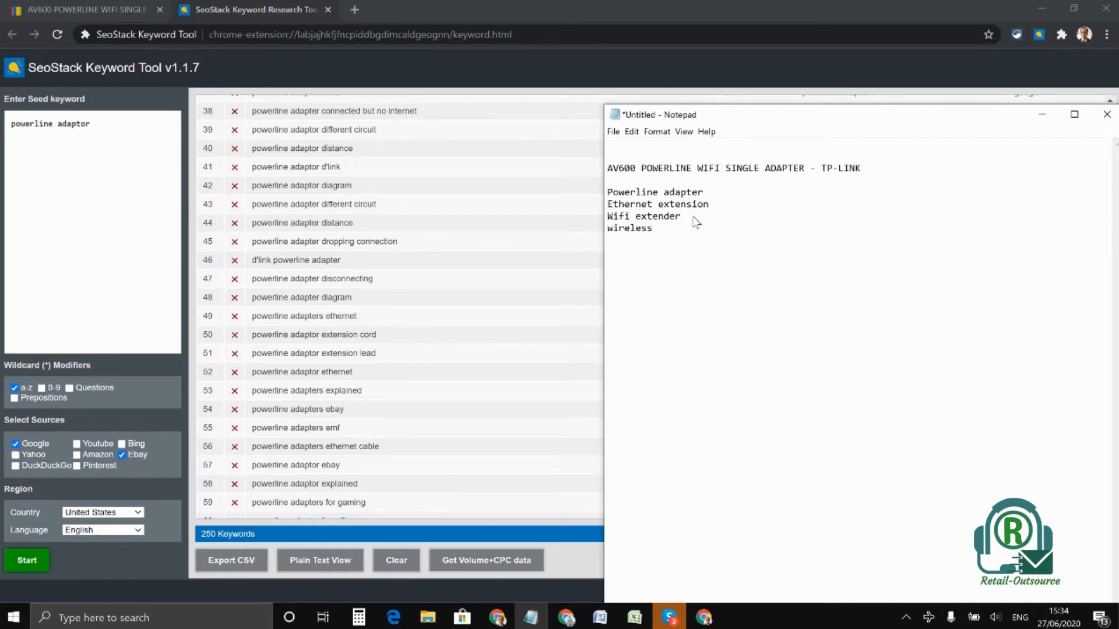
text( booster)
key(Return)
Find the word "gaming" in the suggestions and add it to the notes under "wireless booster"
scroll(417, 295, down, 7)
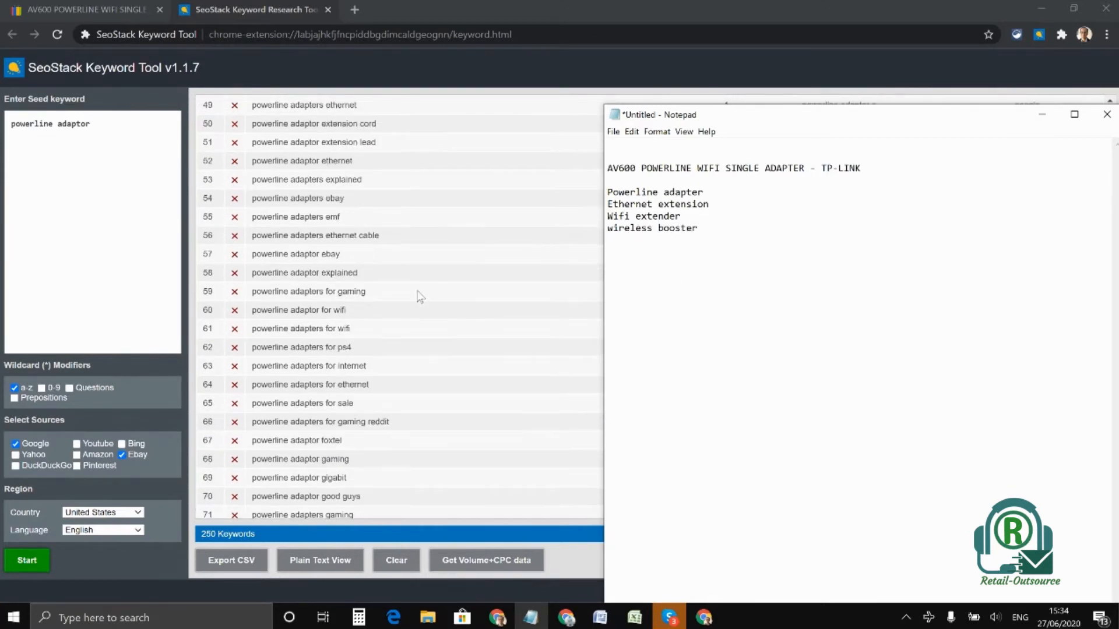
double_click(348, 249)
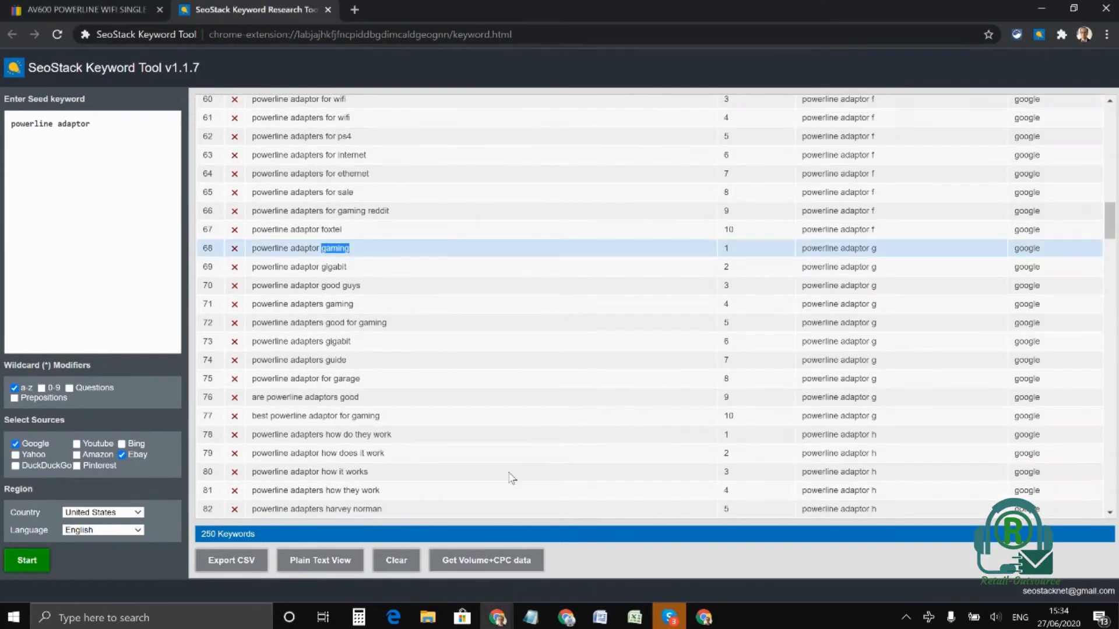
click(530, 618)
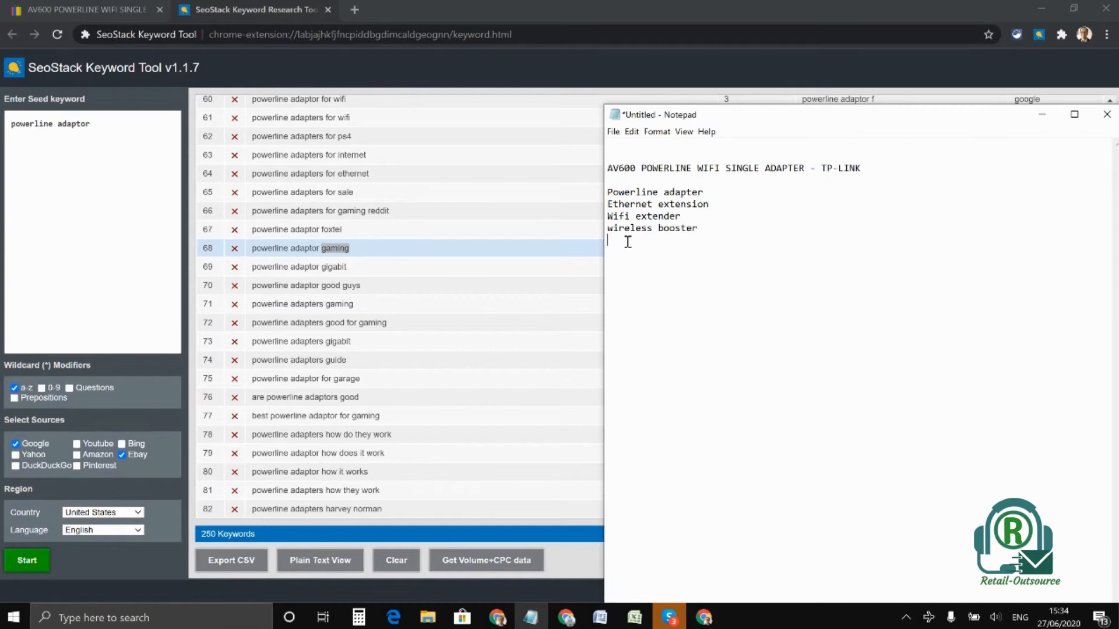
text(gaming)
Review the remaining keyword suggestions and add "passthrough" directly under "gaming" in the notes, without a blank line between them
scroll(393, 384, down, 3)
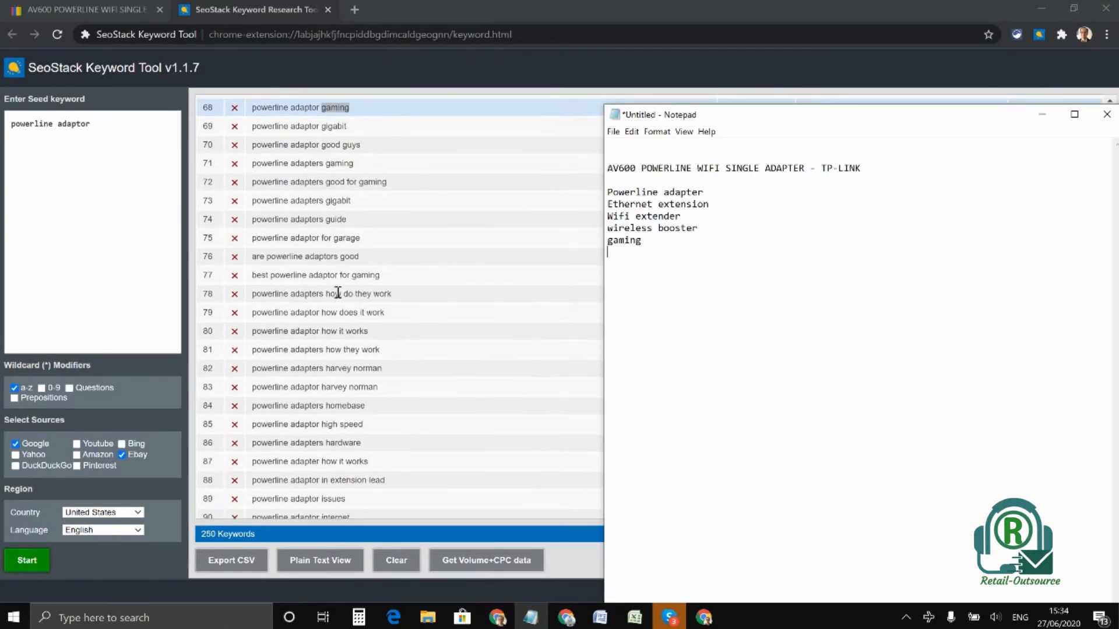
drag(759, 123, 730, 99)
scroll(502, 288, down, 15)
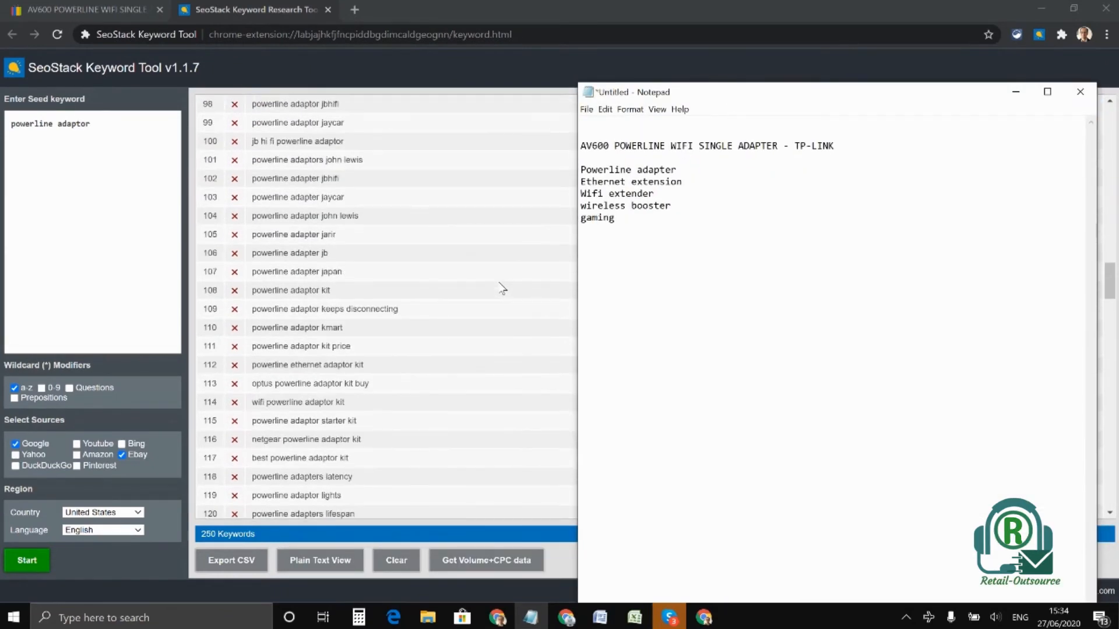
scroll(503, 288, down, 10)
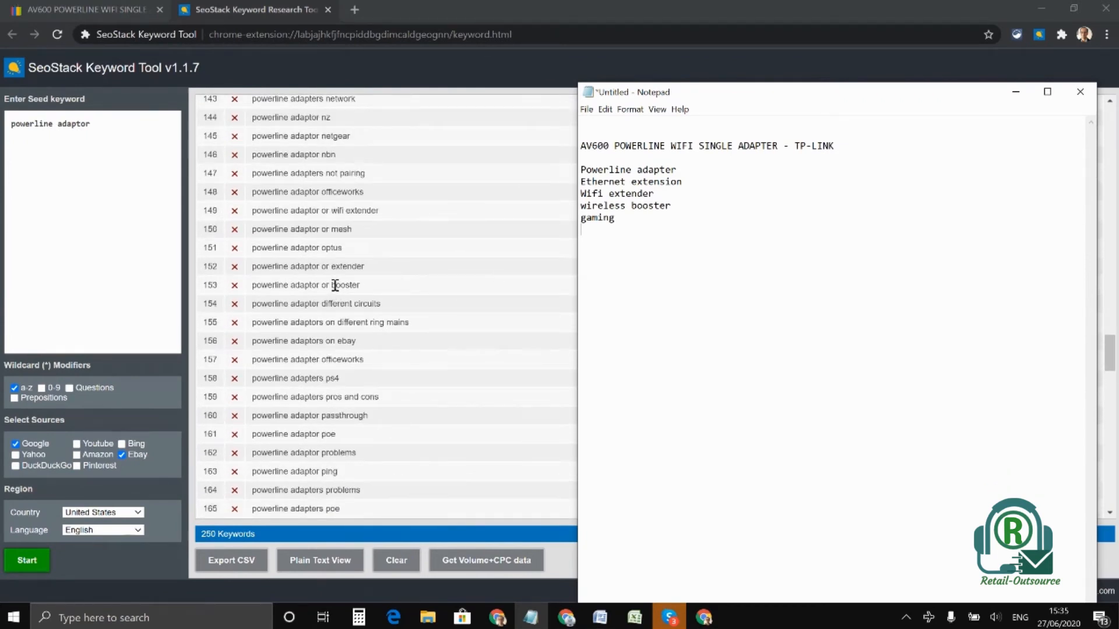
scroll(408, 323, down, 5)
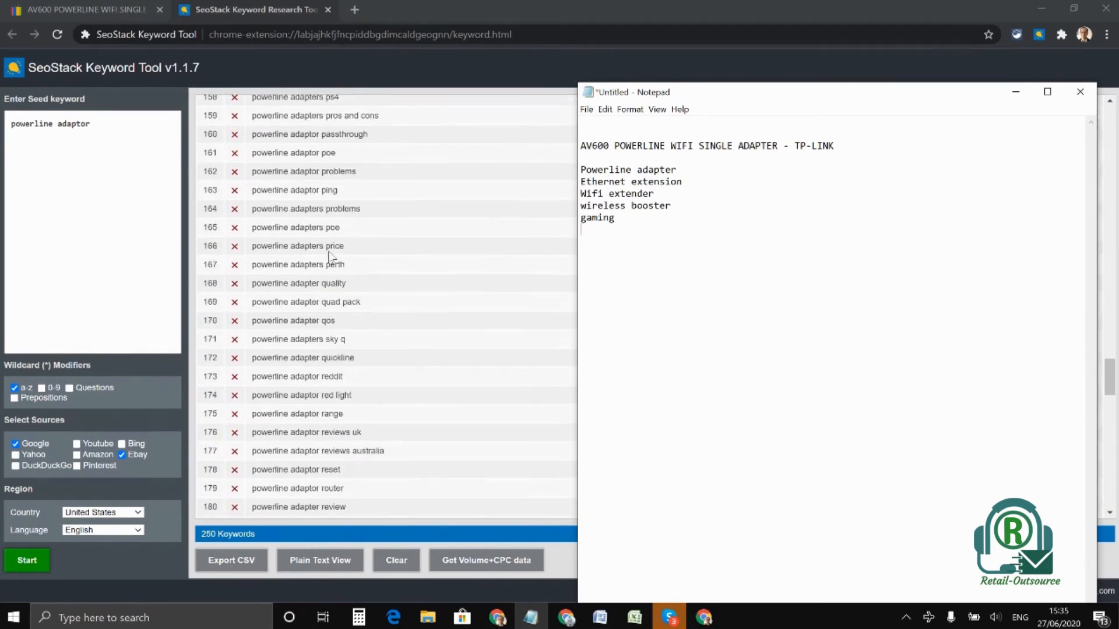
scroll(355, 304, down, 8)
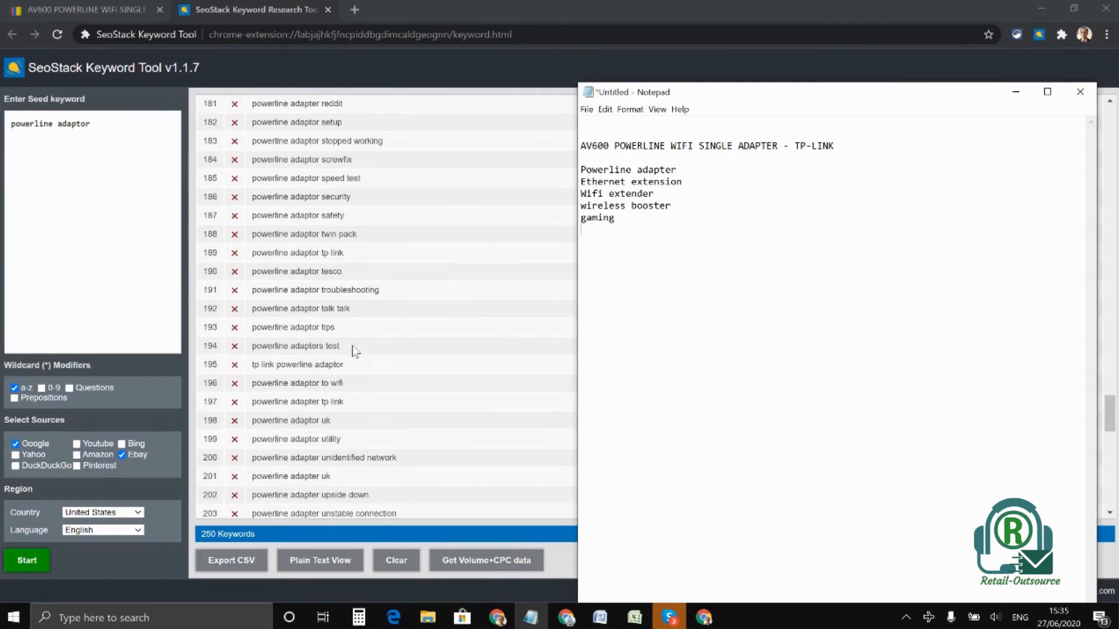
scroll(355, 350, down, 6)
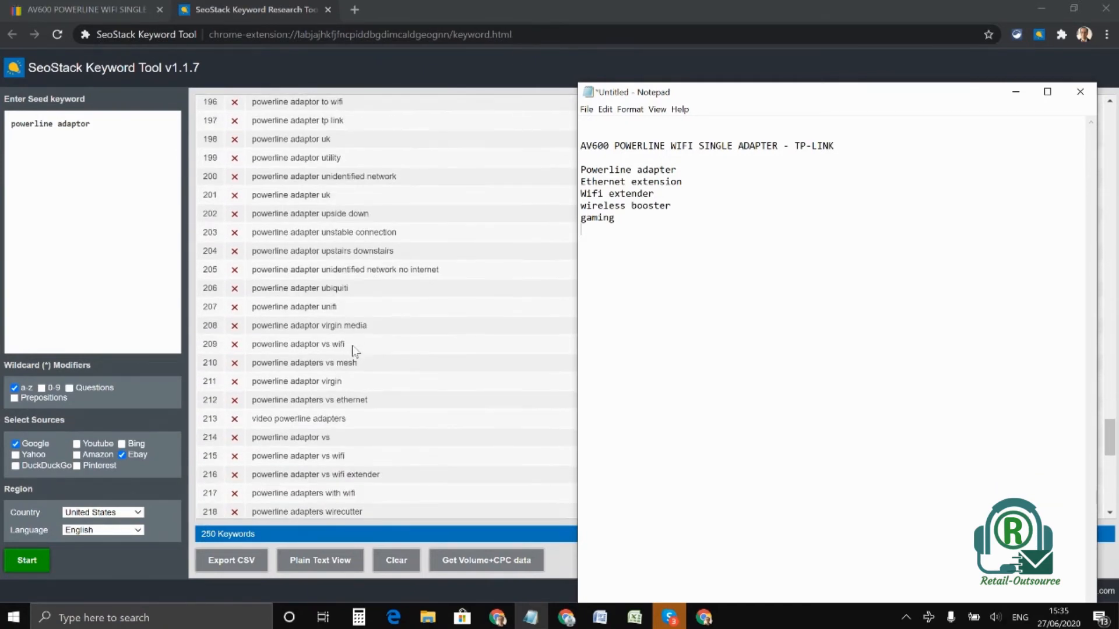
scroll(355, 349, up, 7)
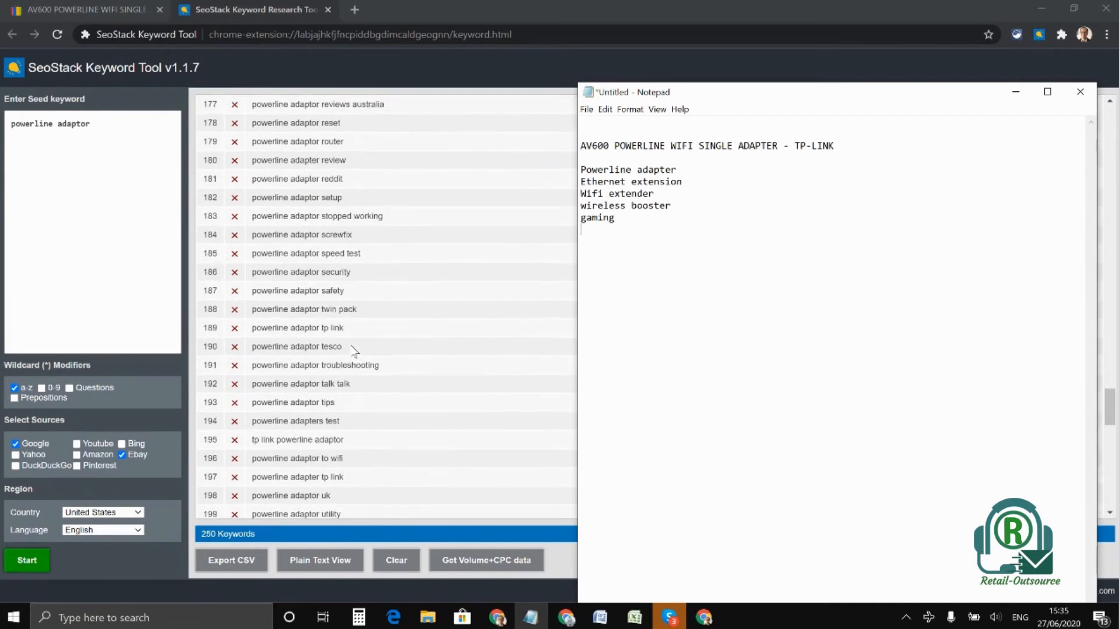
scroll(355, 349, down, 15)
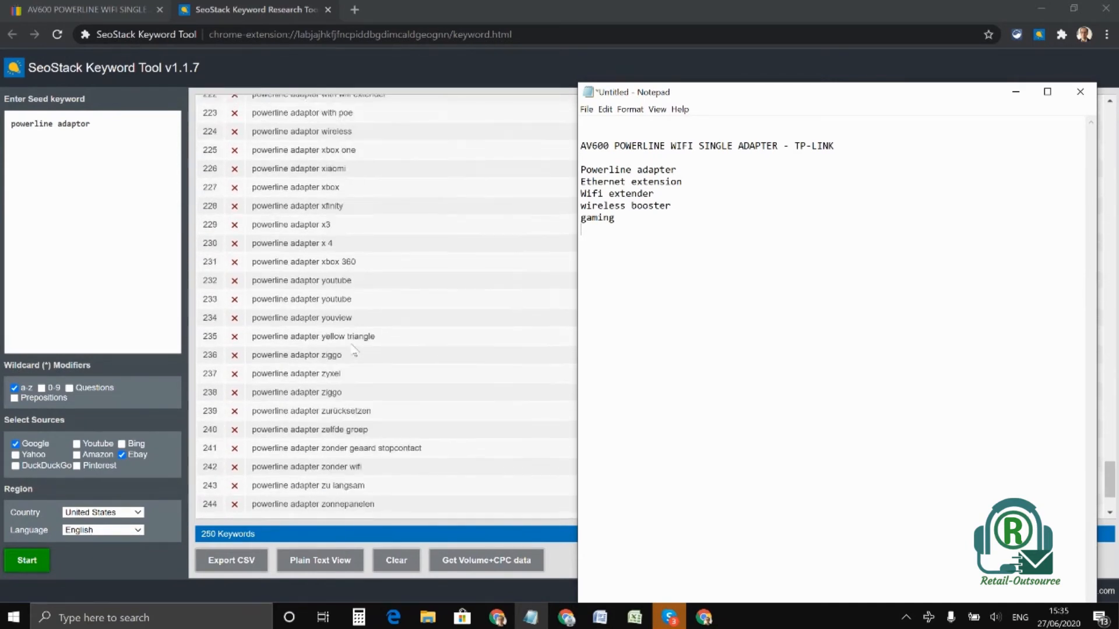
scroll(362, 329, up, 10)
scroll(362, 325, up, 9)
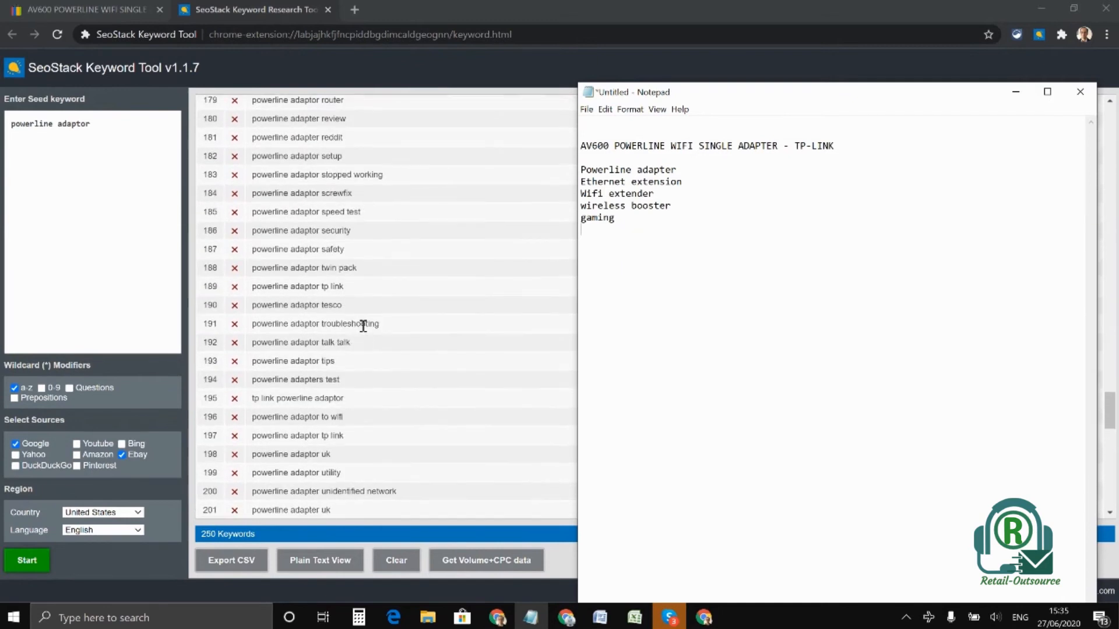
key(Return)
text(Passthrough)
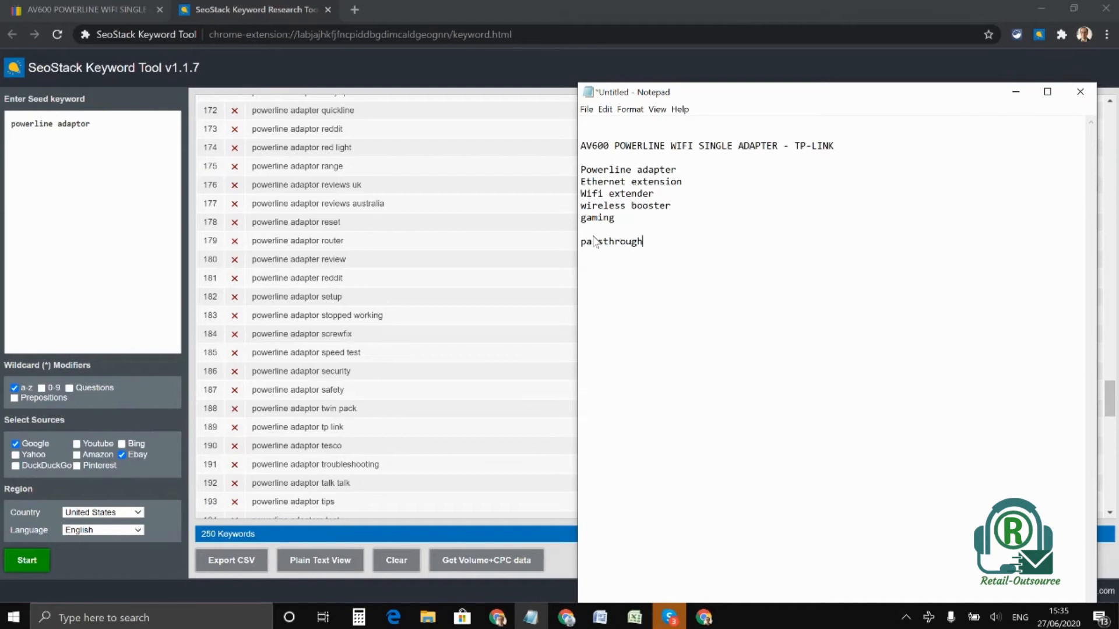
click(593, 229)
key(Delete)
Add "addon" and "600" as separate lines under "passthrough" in the notes
click(670, 233)
key(Return)
text(addon)
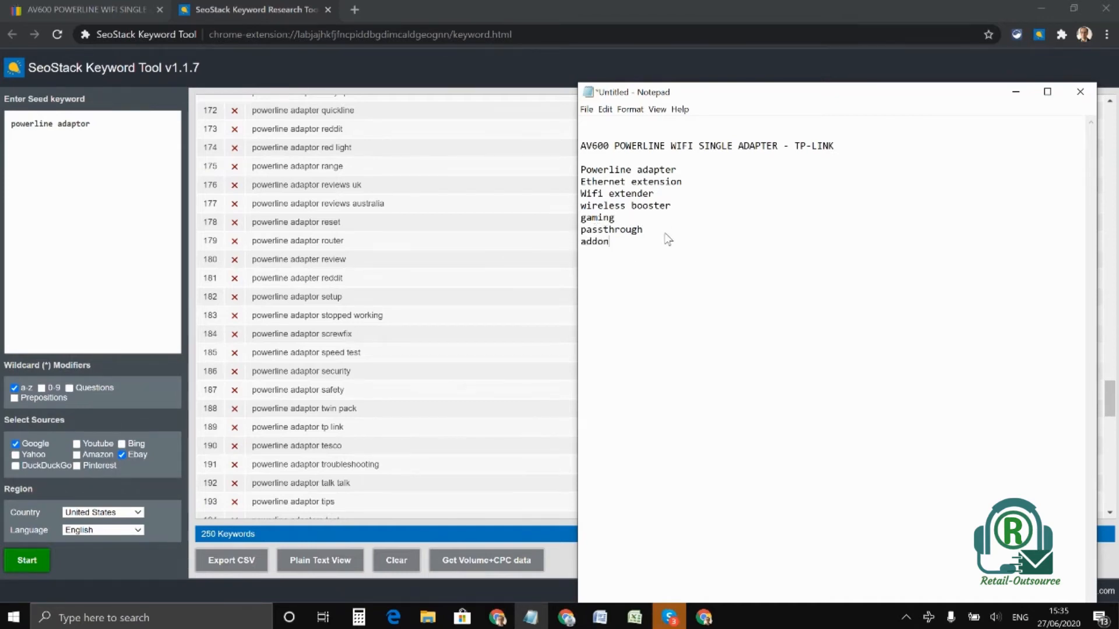
key(Return)
text(600)
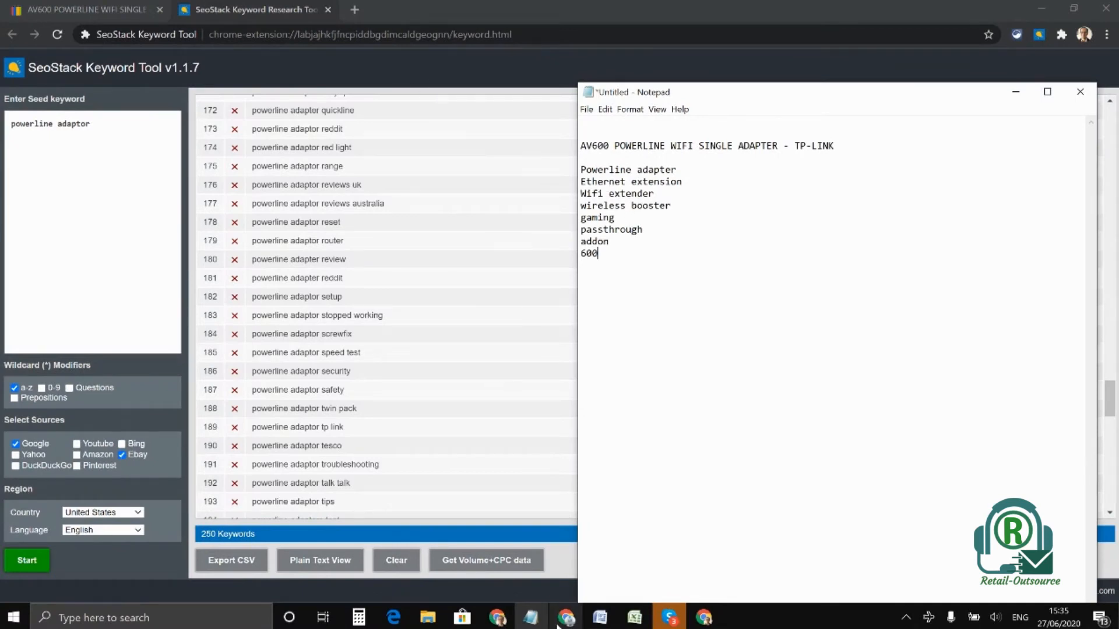
Switch to the other Chrome window and search Google for "powerline adaptor"
mouse_move(571, 622)
click(566, 550)
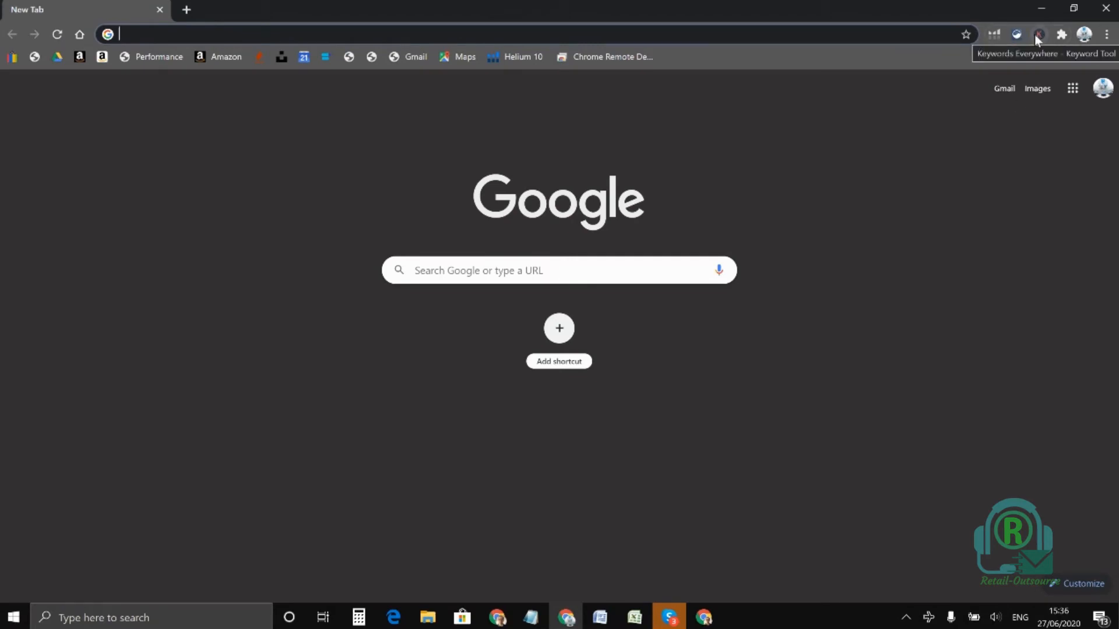
click(486, 271)
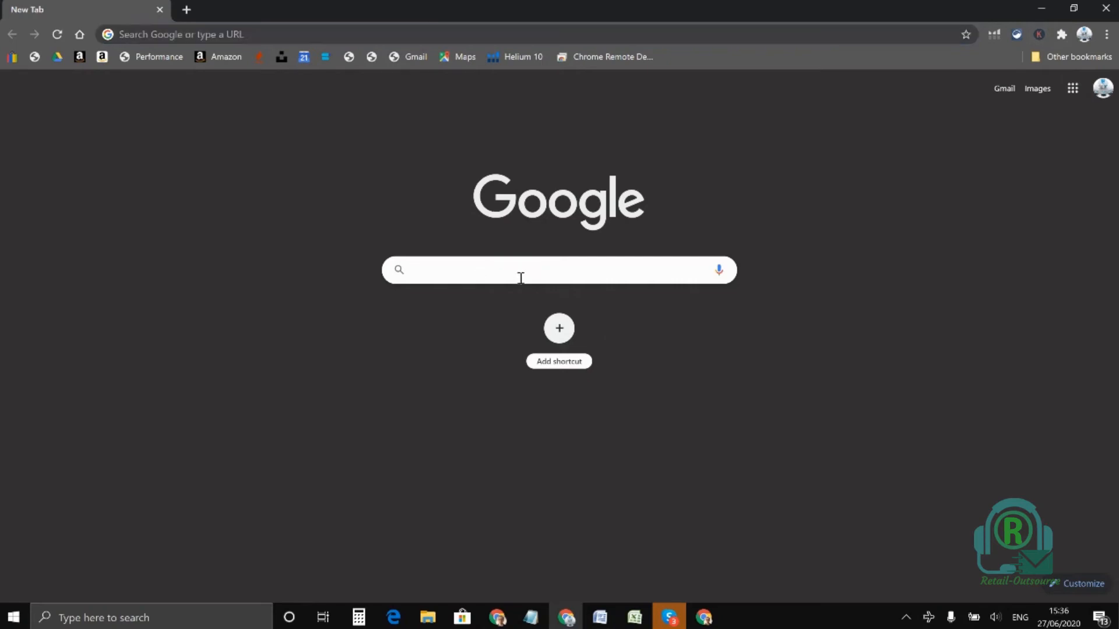
text(powerline adaptor)
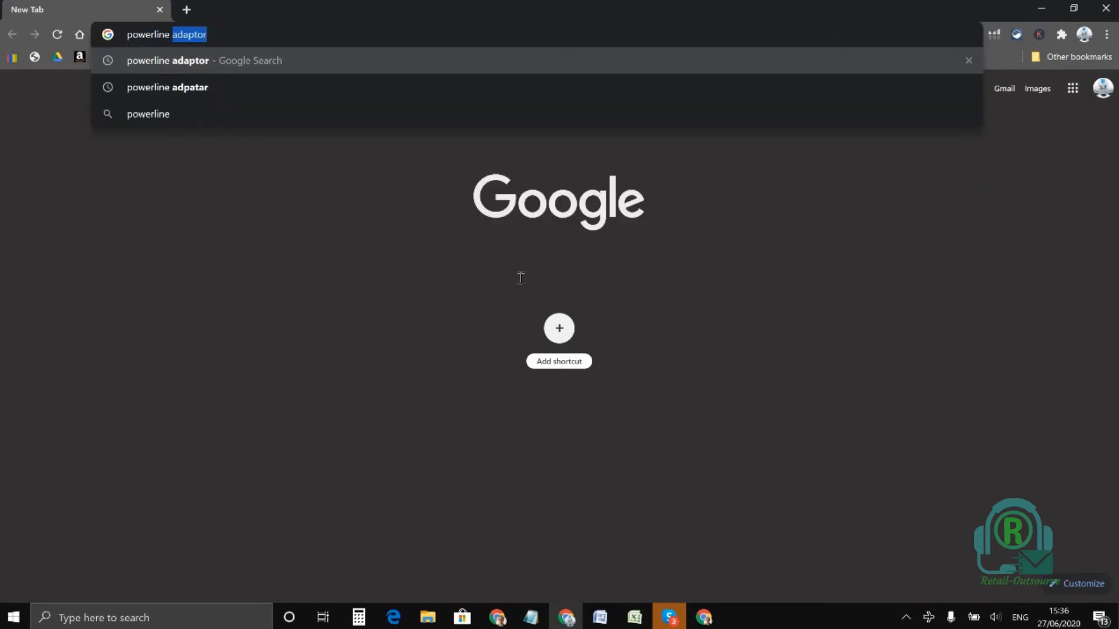
key(Return)
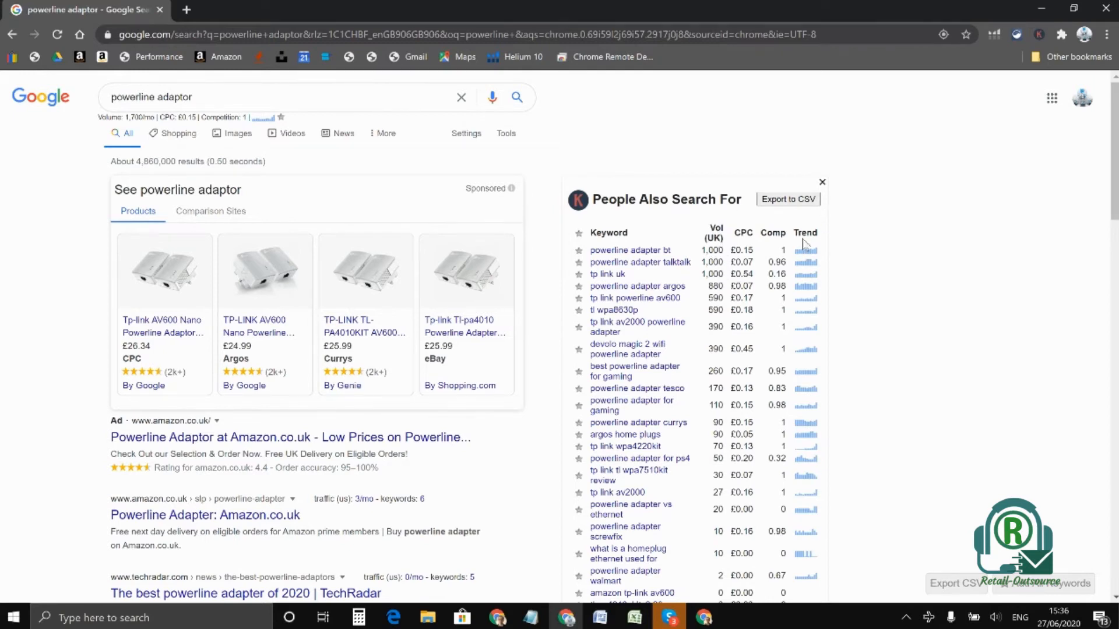
Examine the related keywords and their search volumes in the "People Also Search For" list, and return to the notes
mouse_move(807, 252)
scroll(647, 448, down, 3)
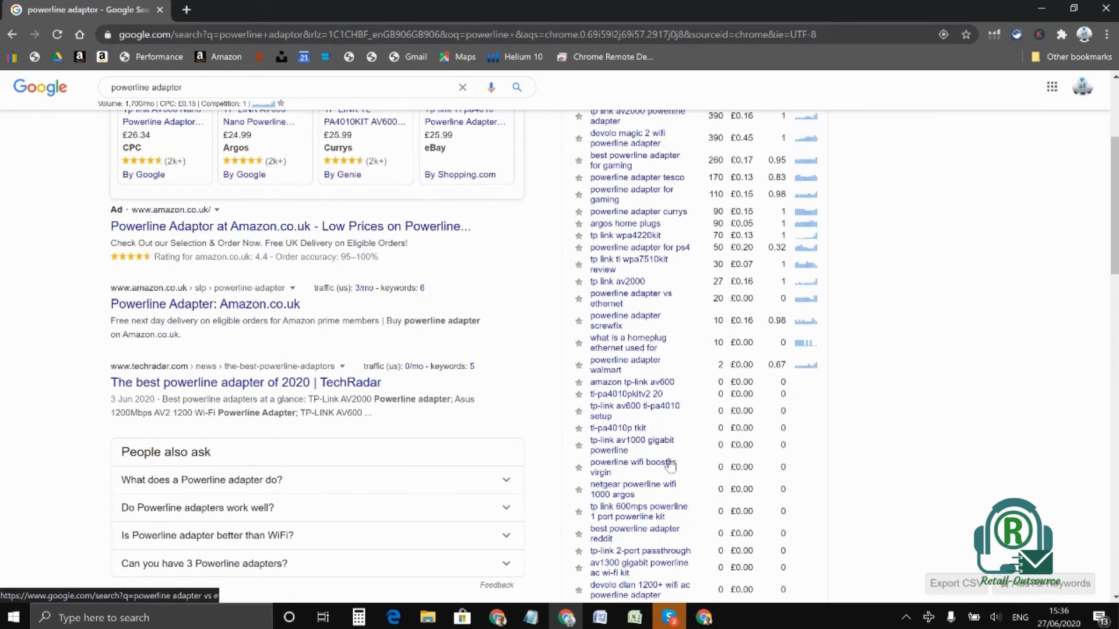
scroll(644, 366, down, 2)
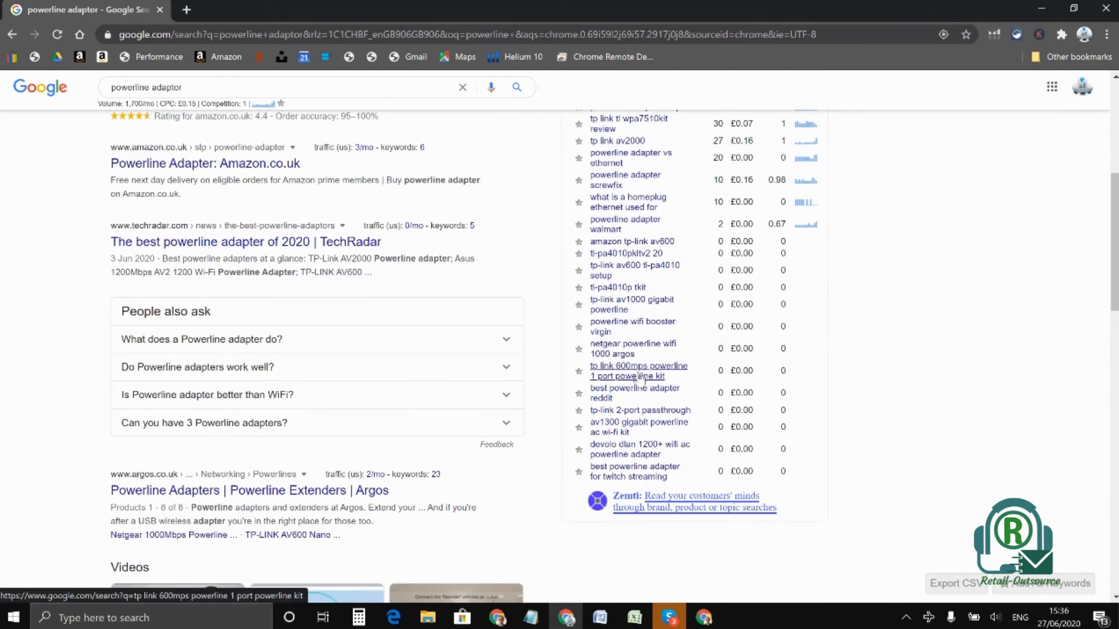
scroll(640, 378, up, 1)
scroll(640, 380, up, 2)
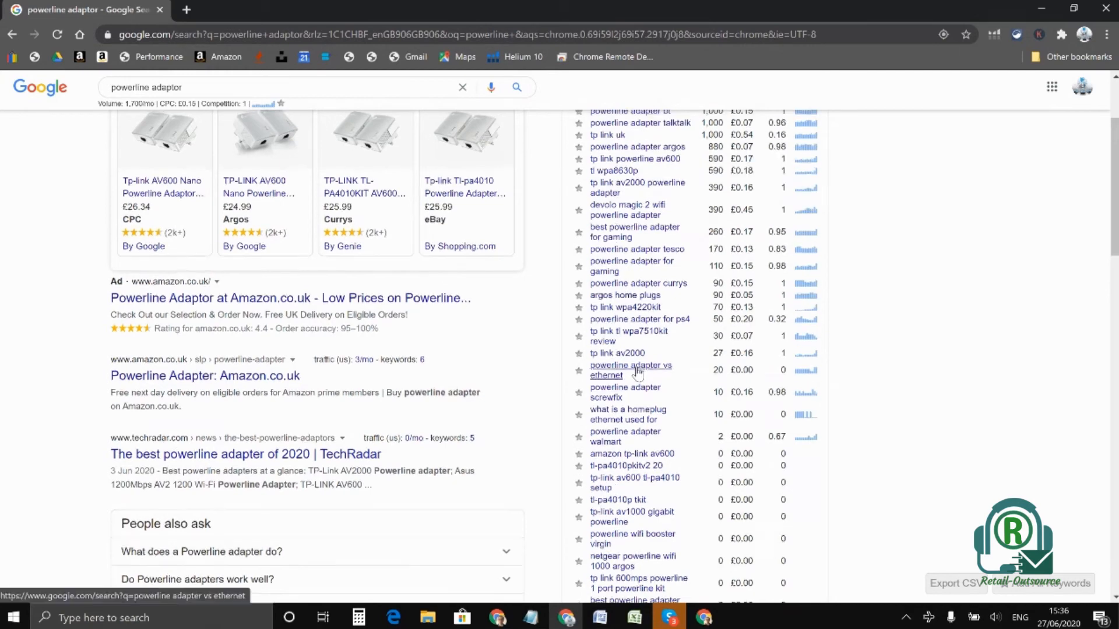
scroll(640, 378, up, 1)
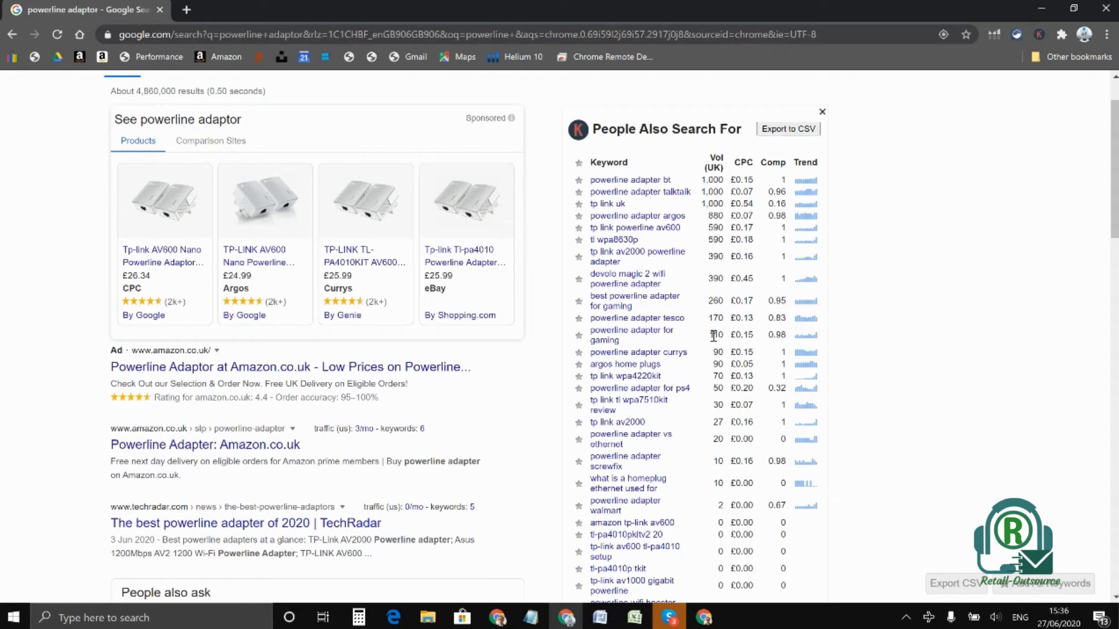
click(1042, 9)
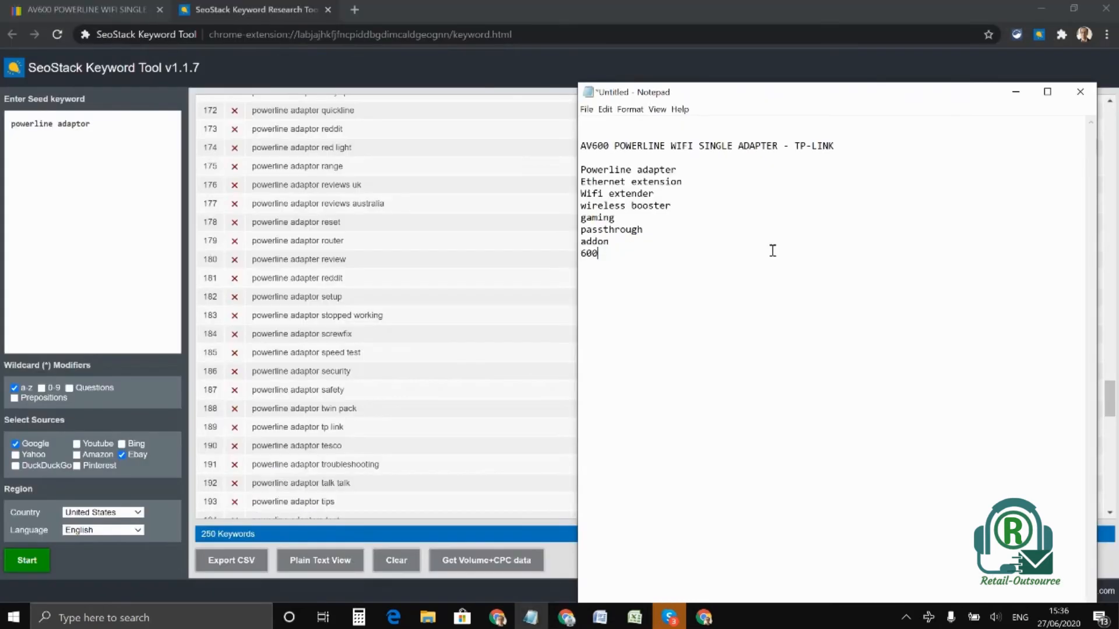
Write the new title "Tp link powerline adapter wifi extender wireless booster gaming passthrough" below the keyword list, separated by a blank line
click(621, 265)
text(p link powerline adapter wifi extender wire)
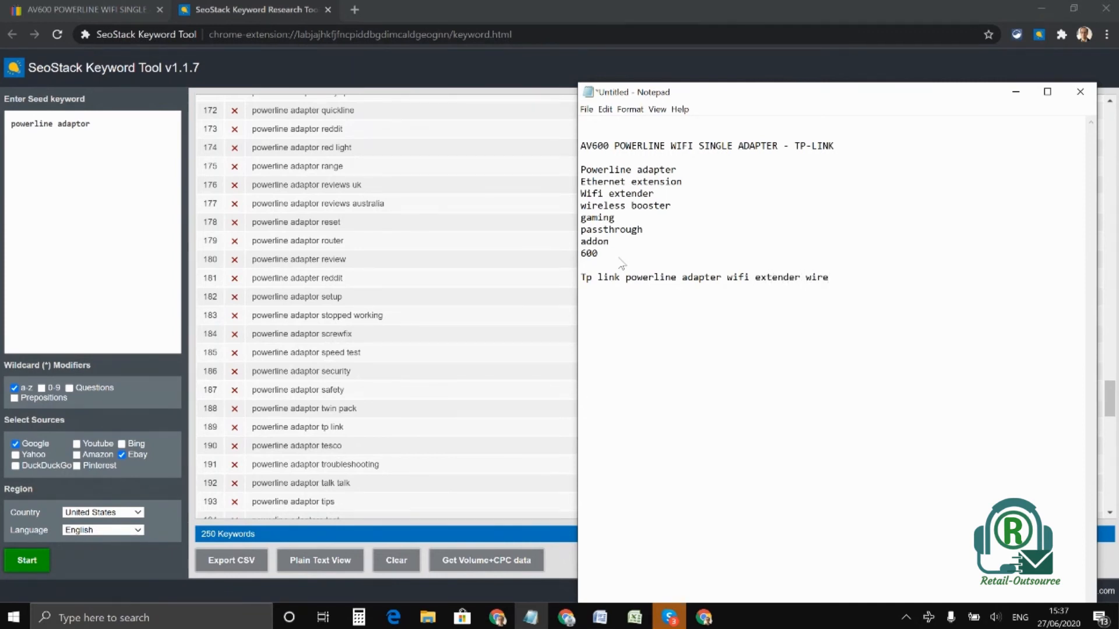
text(less booster gaming)
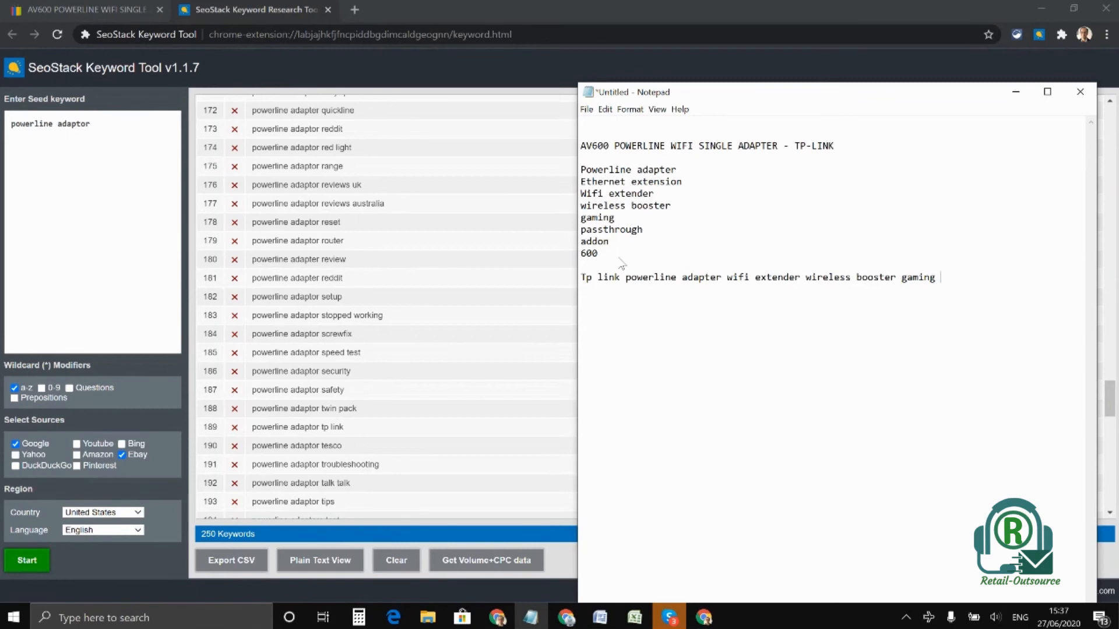
text( passthrough)
Compare the new title, highlighting phrases such as "wifi extender" and "wireless booster", with the original listing title in the notes
drag(1018, 280, 581, 277)
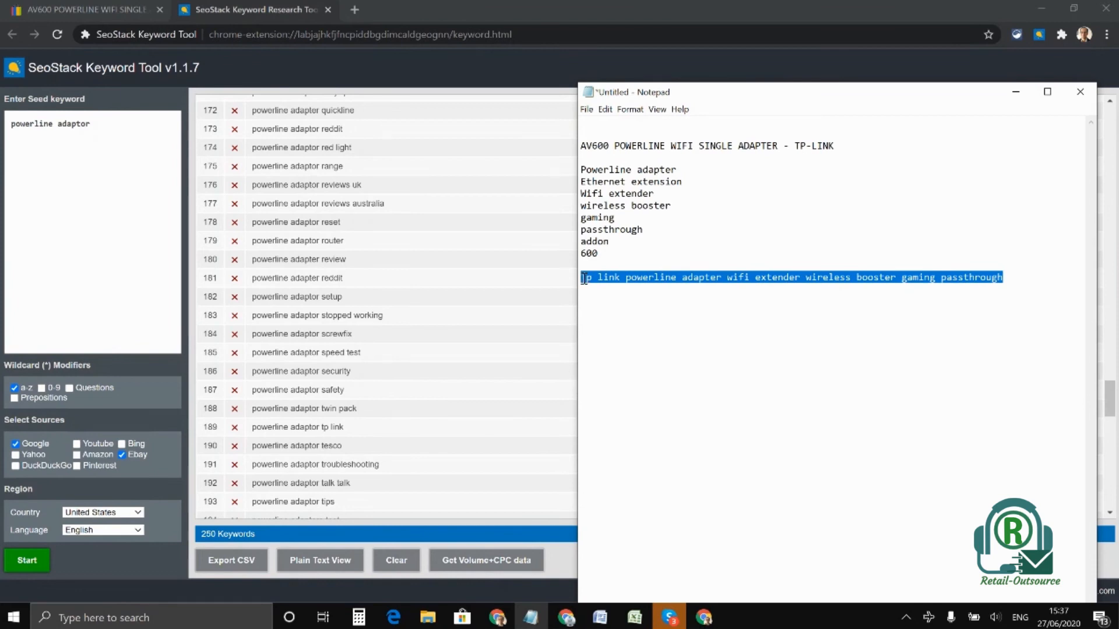
click(727, 280)
drag(682, 278, 755, 280)
click(755, 277)
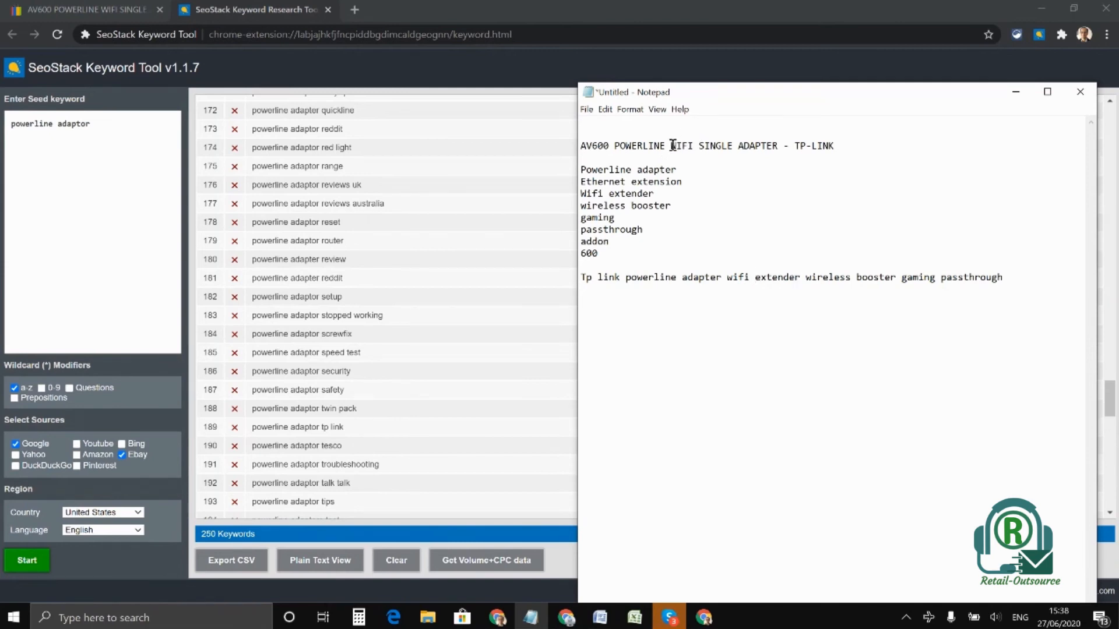
drag(726, 278, 801, 279)
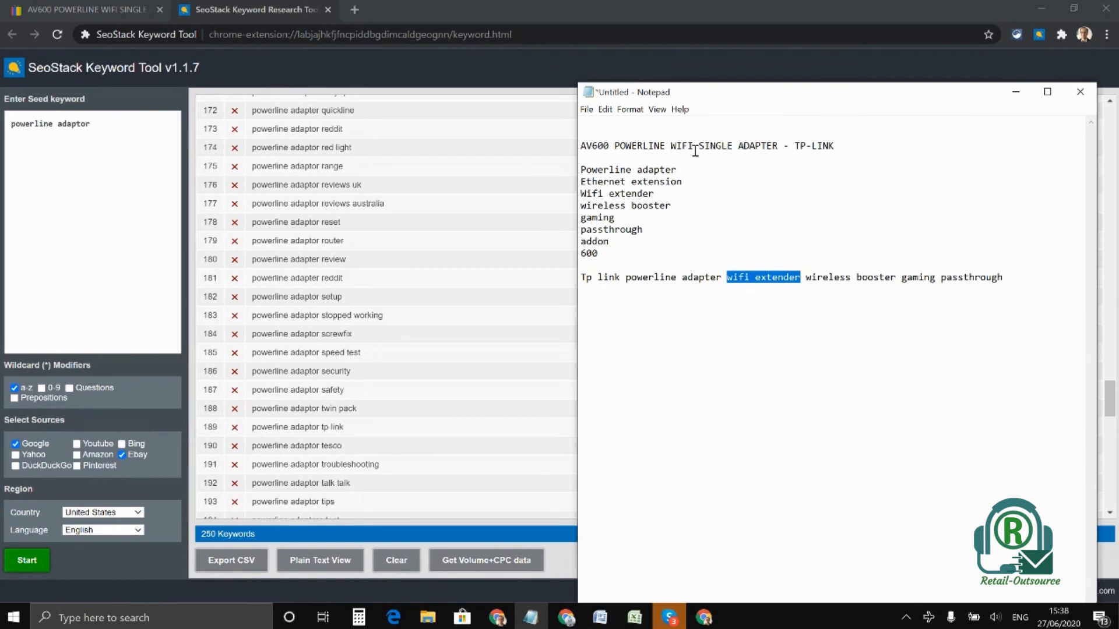
click(808, 278)
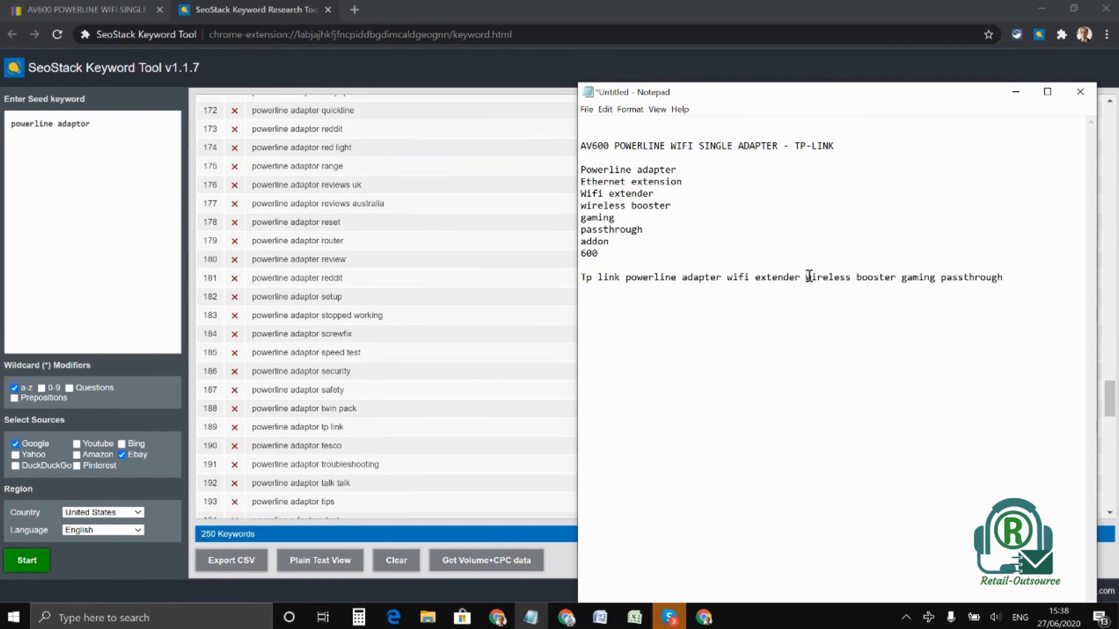
drag(806, 278, 897, 278)
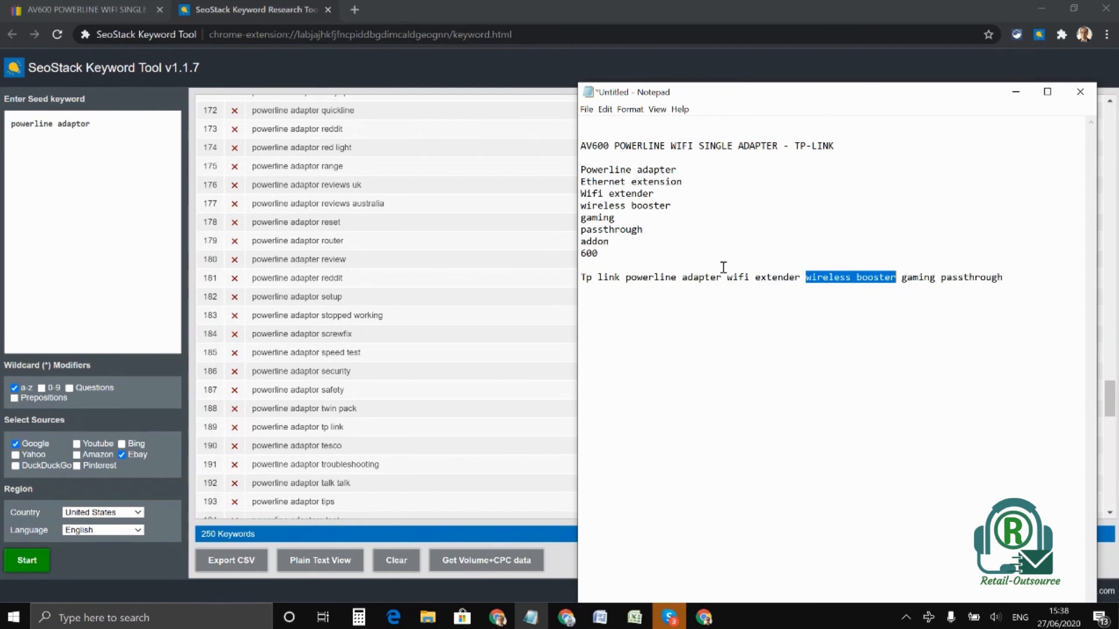
drag(614, 146, 816, 145)
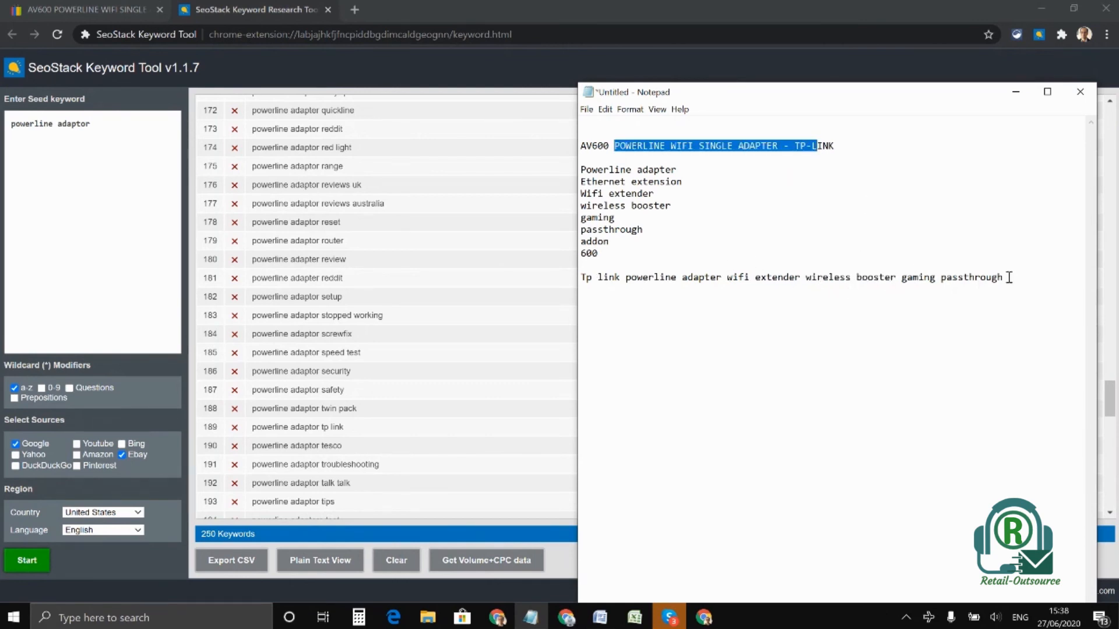
drag(1008, 278, 589, 275)
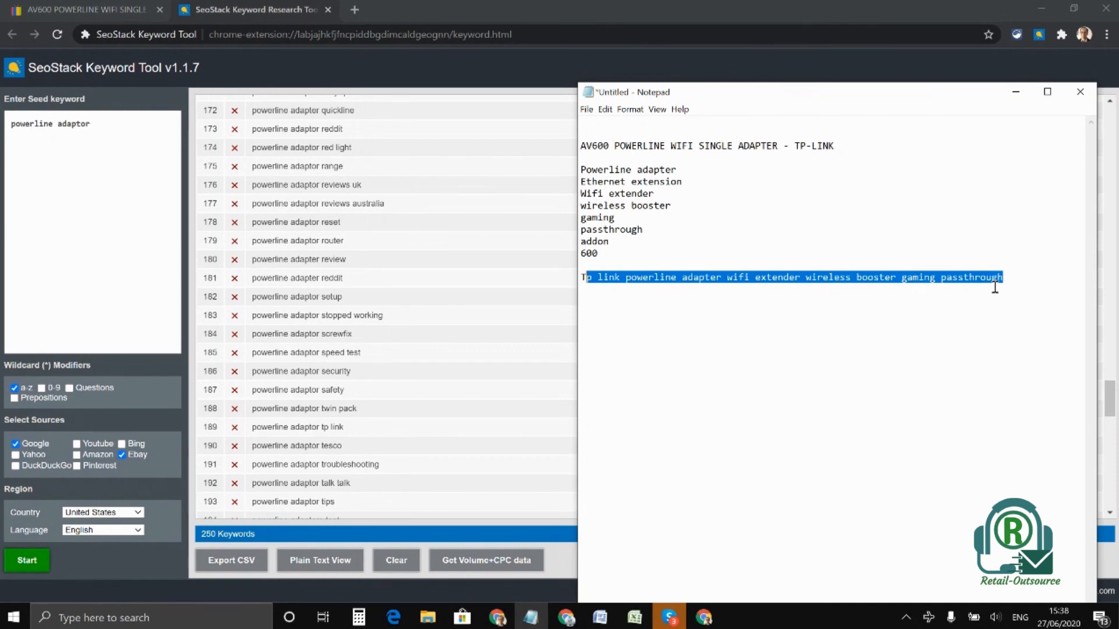
click(583, 279)
drag(584, 278, 1002, 279)
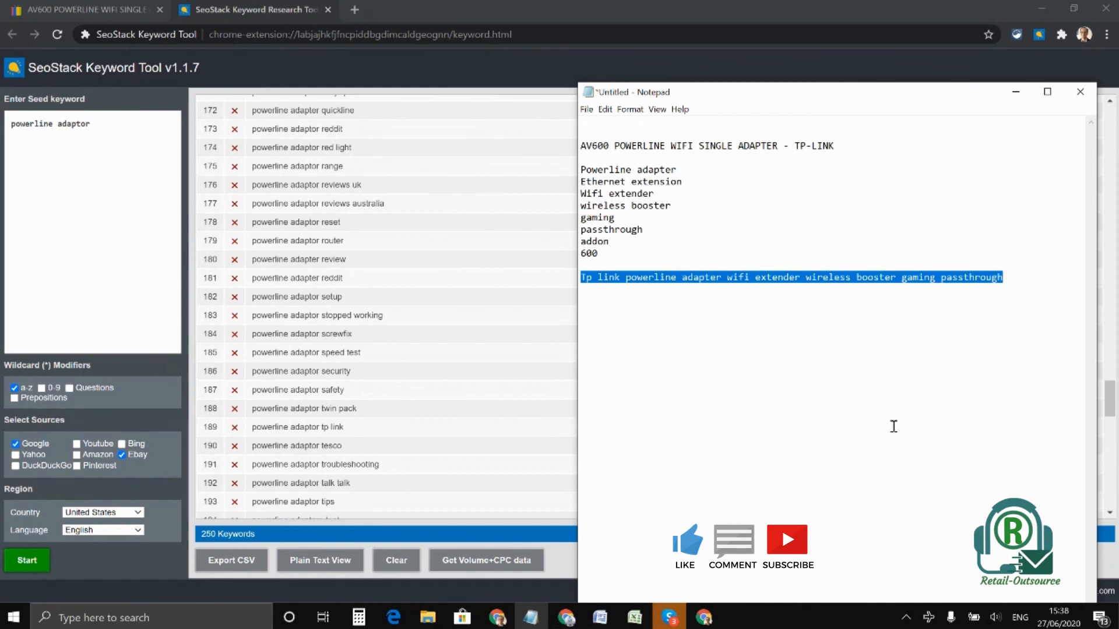